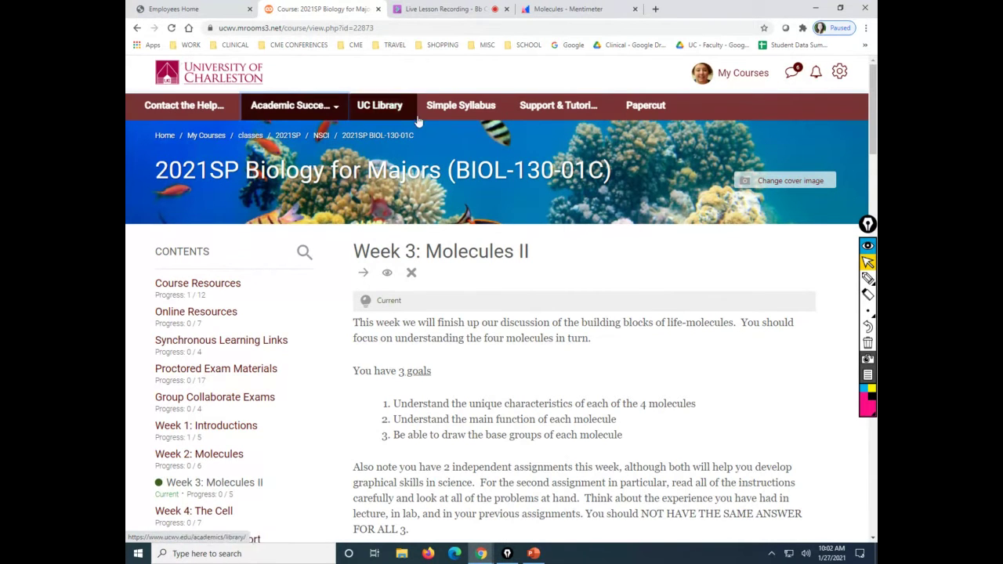
Go to Peer Tutor Scheduling from the course's Academic Success menu.
click(297, 114)
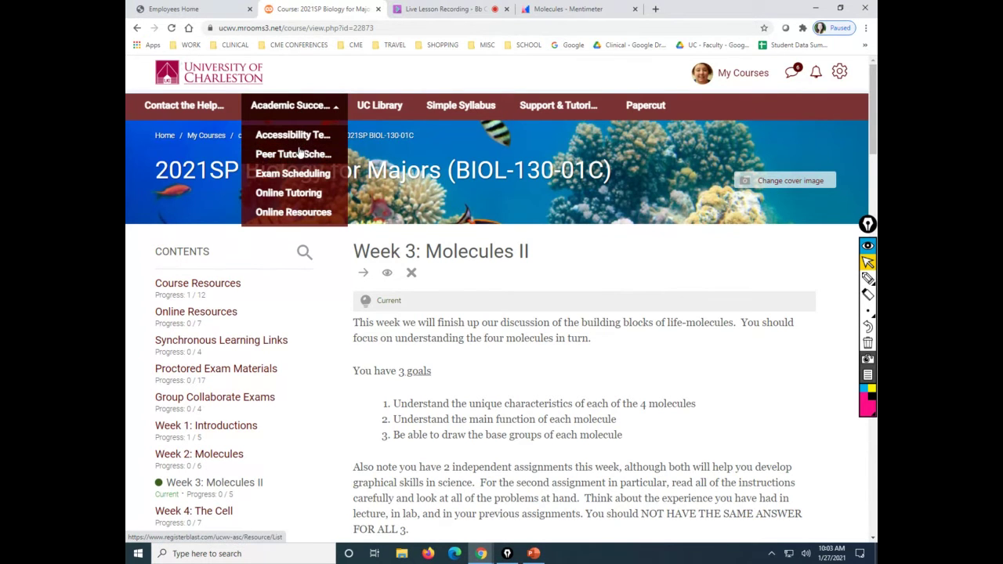
click(298, 153)
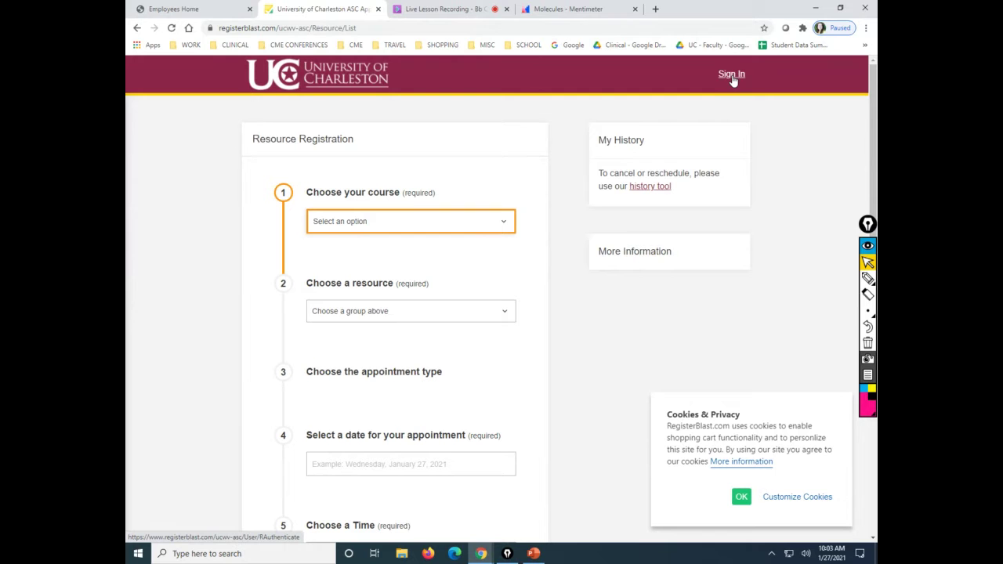
Choose BIOLOGY (BIOL) and the course BIOL 130 - Intro to Biology for Majors.
click(388, 235)
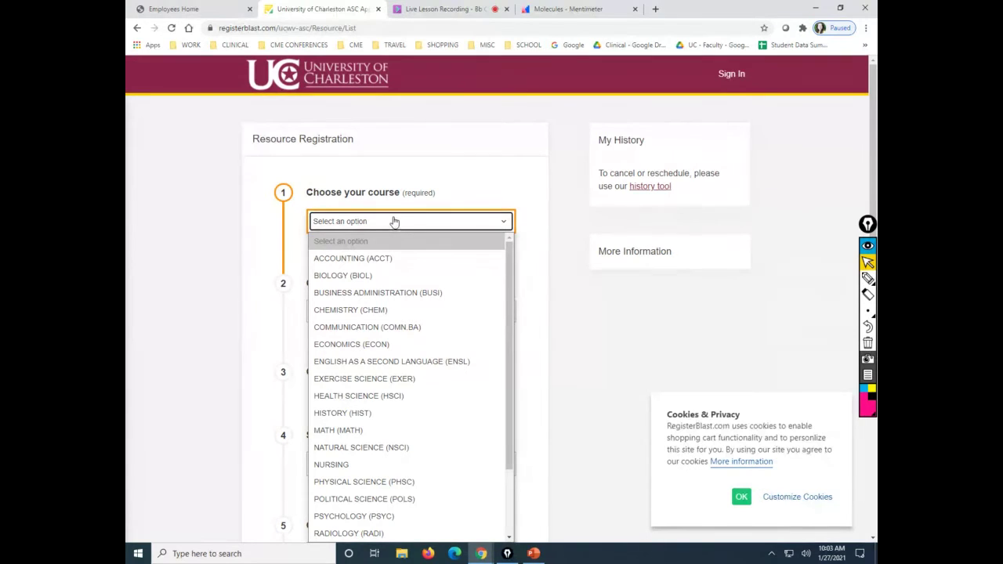
click(375, 275)
scroll(381, 239, down, 3)
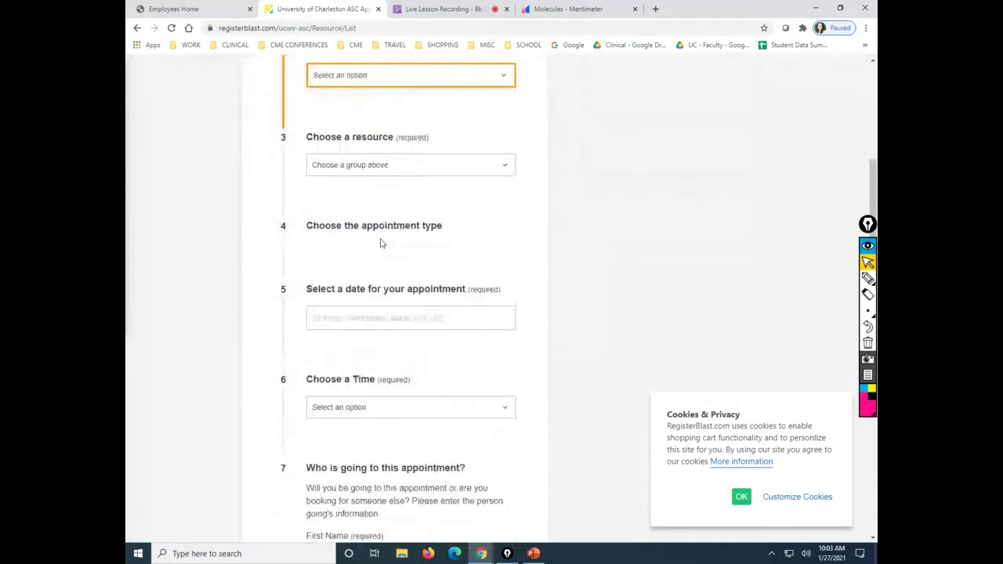
scroll(381, 239, up, 2)
click(415, 204)
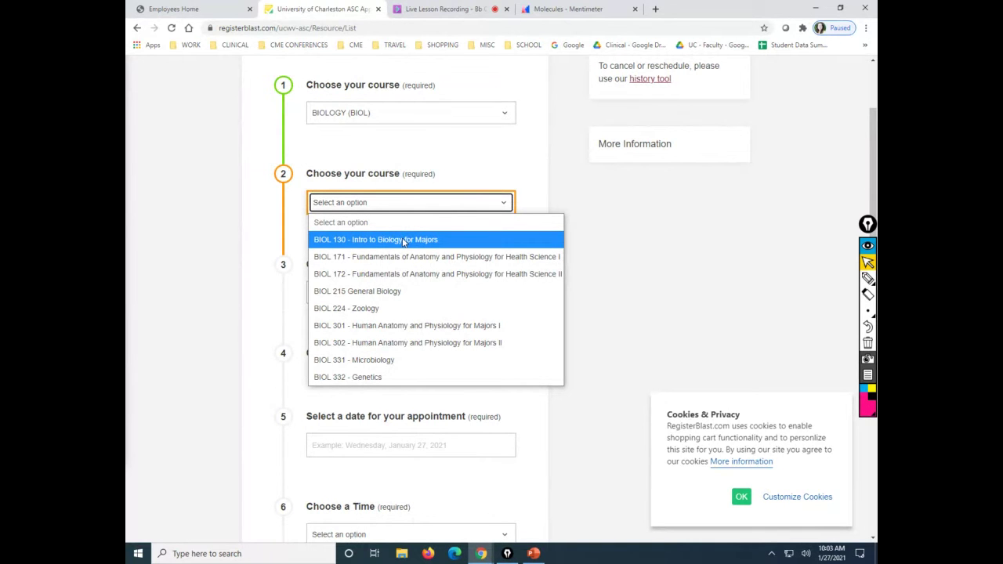
click(404, 241)
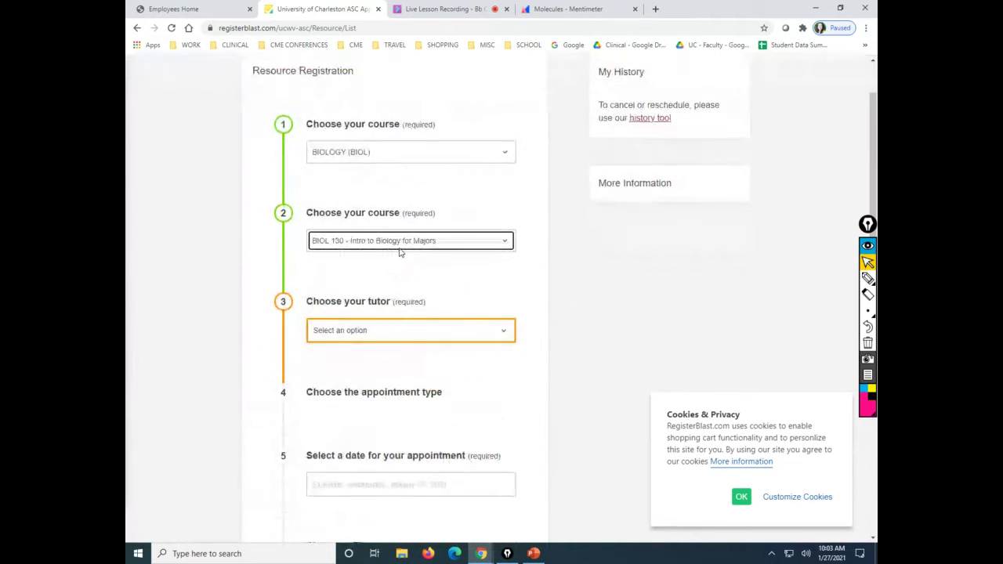
scroll(400, 252, down, 2)
Select a tutor and review the resource description and appointment types.
click(424, 188)
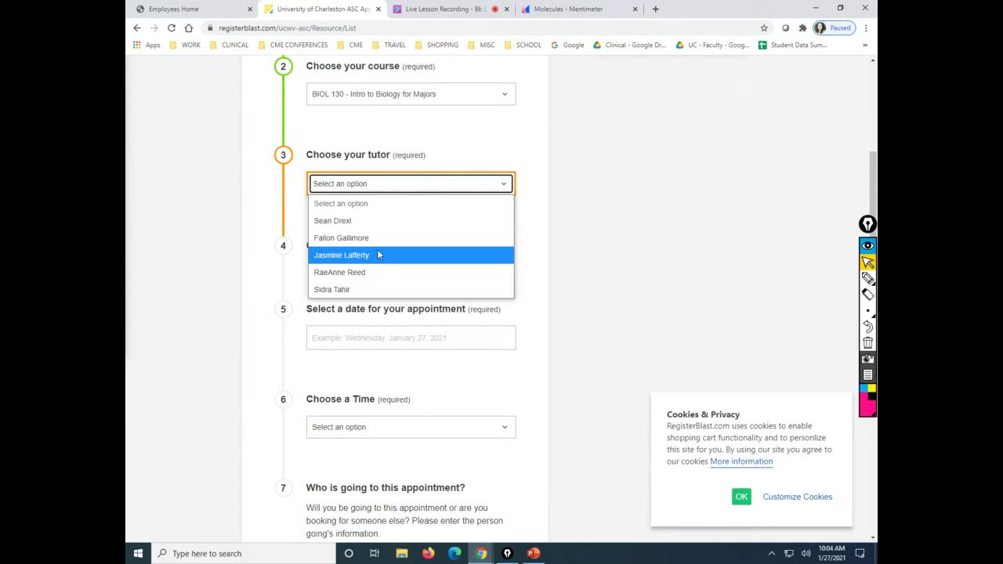
click(377, 253)
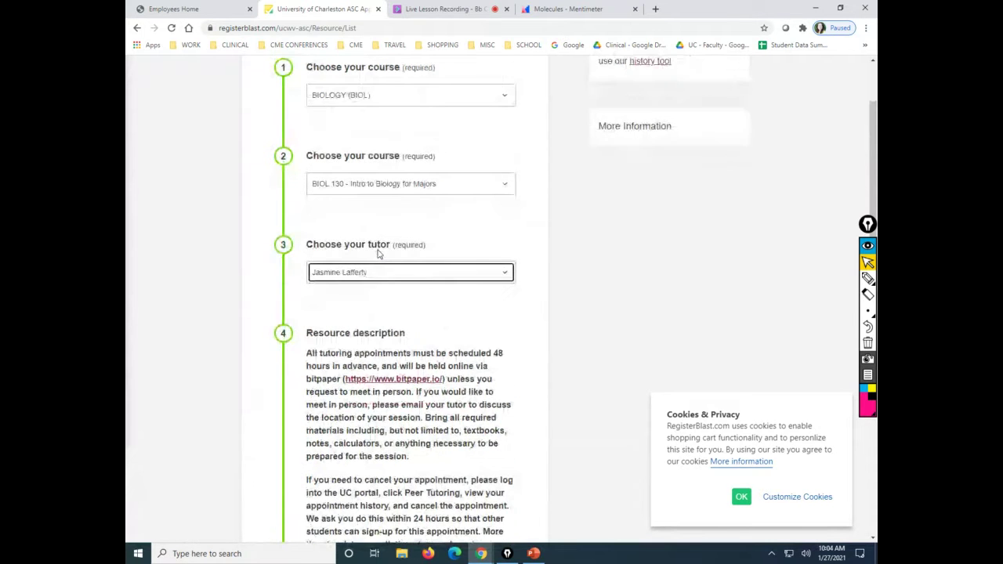
scroll(376, 253, down, 4)
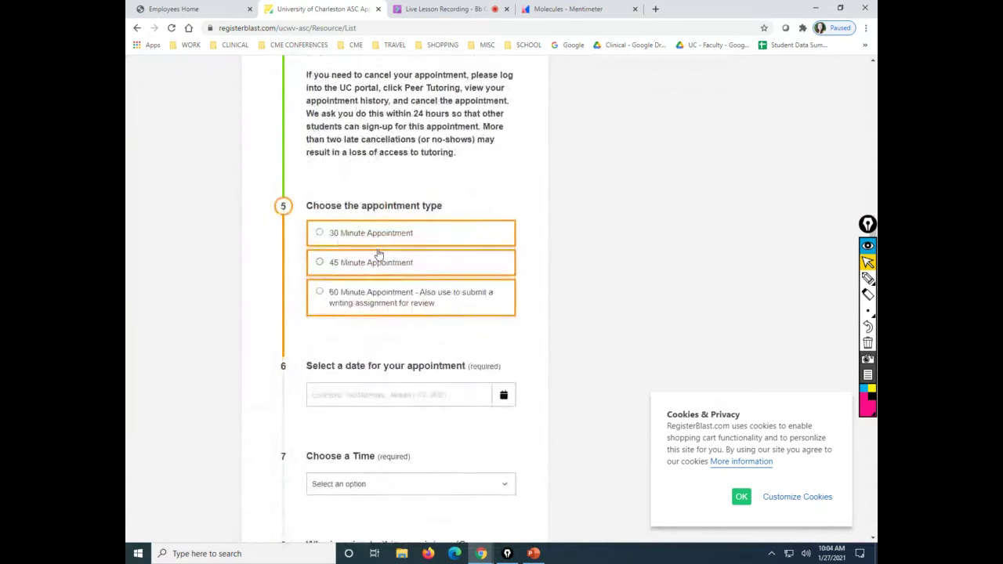
scroll(379, 252, up, 3)
scroll(379, 252, up, 2)
scroll(379, 252, down, 4)
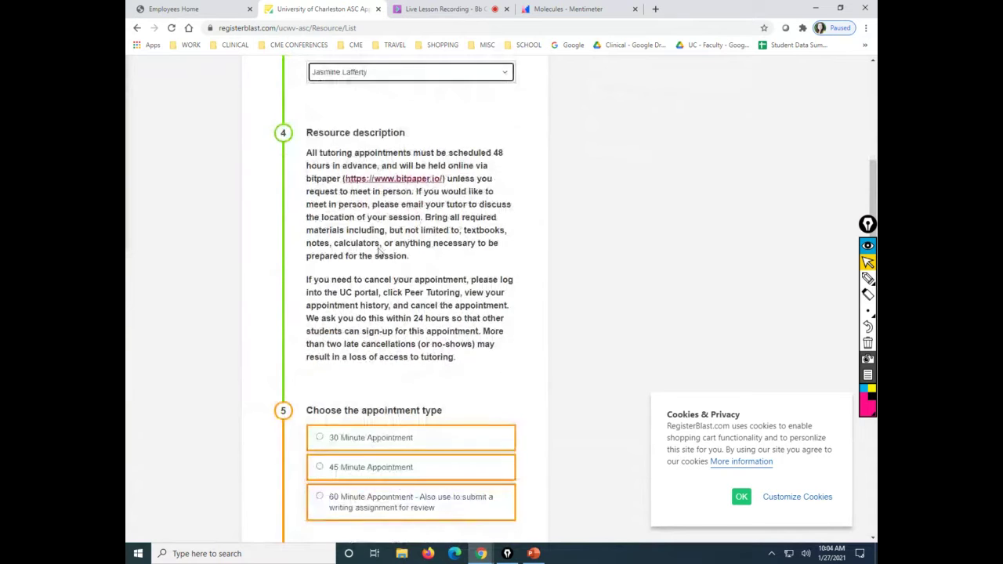
scroll(379, 253, down, 2)
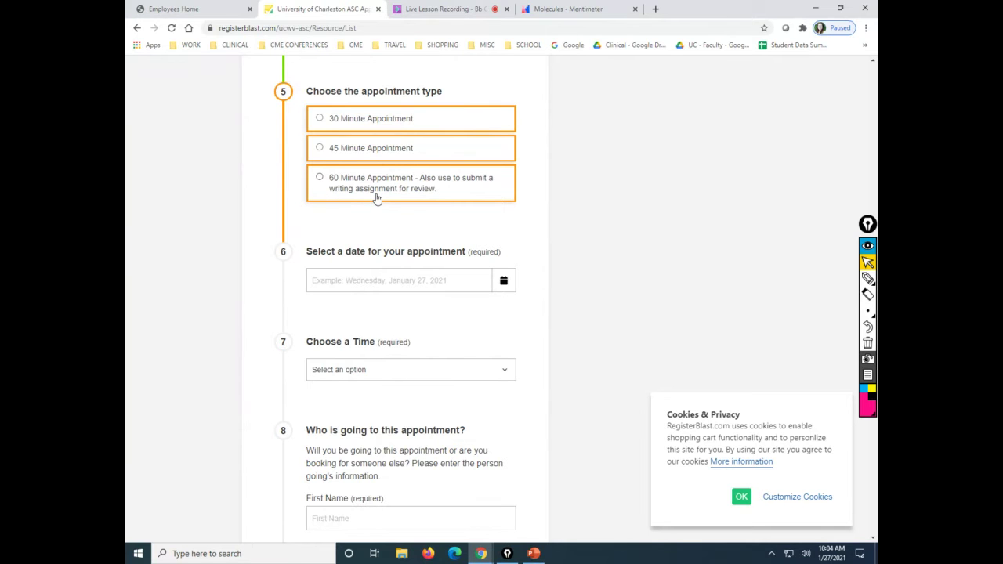
Select the 30 Minute Appointment and try January 28 and 29, both fully booked.
click(334, 120)
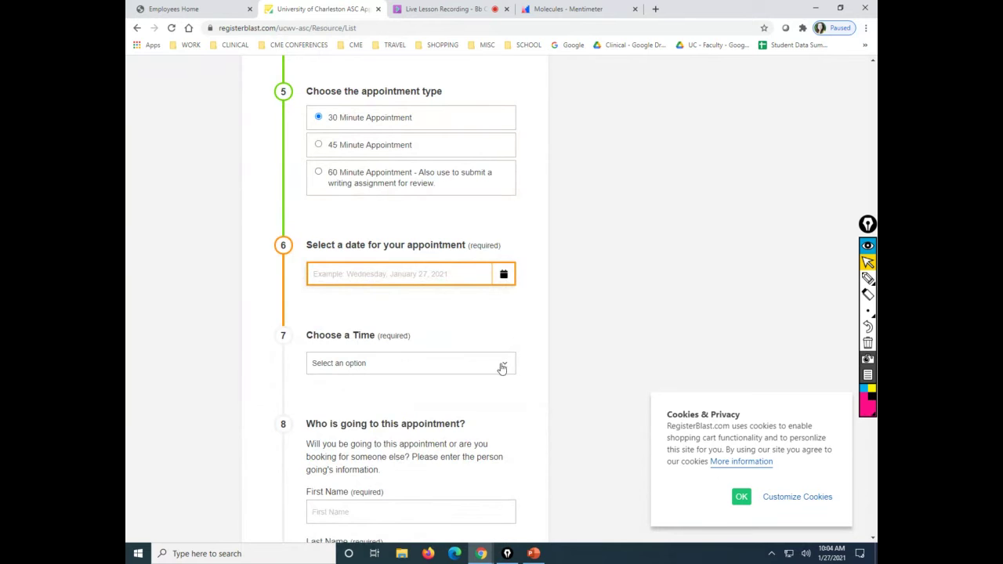
scroll(465, 342, down, 2)
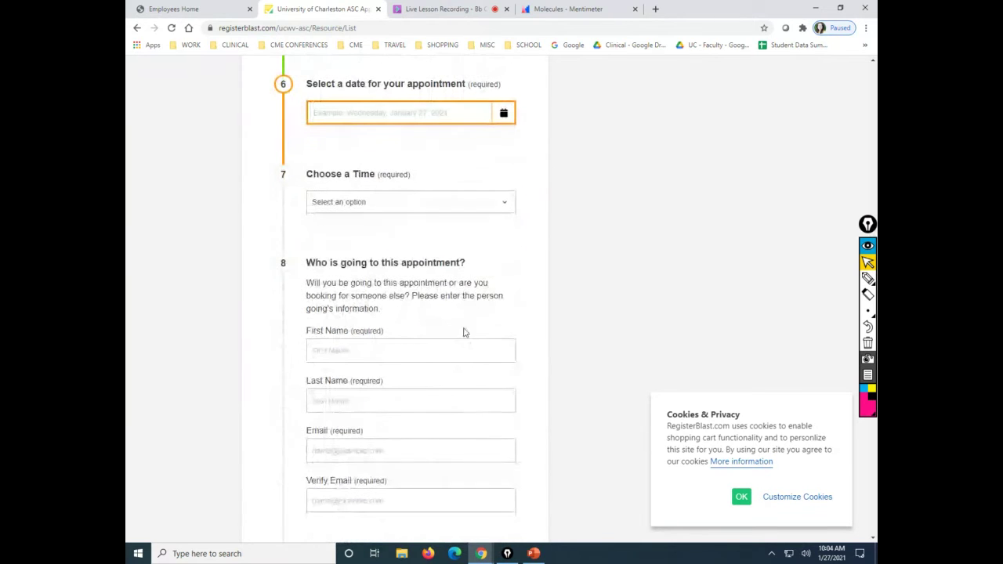
click(499, 112)
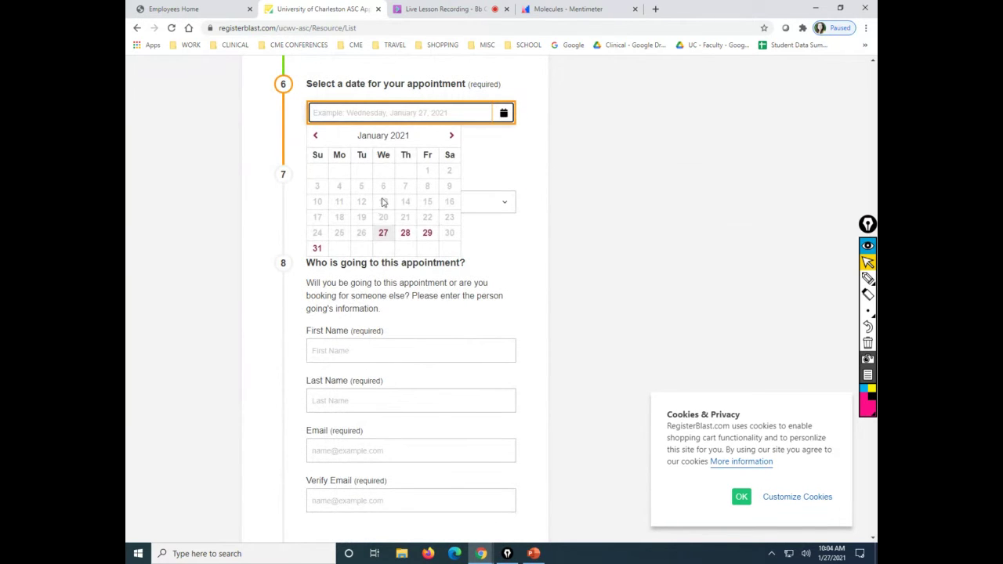
click(406, 234)
click(406, 206)
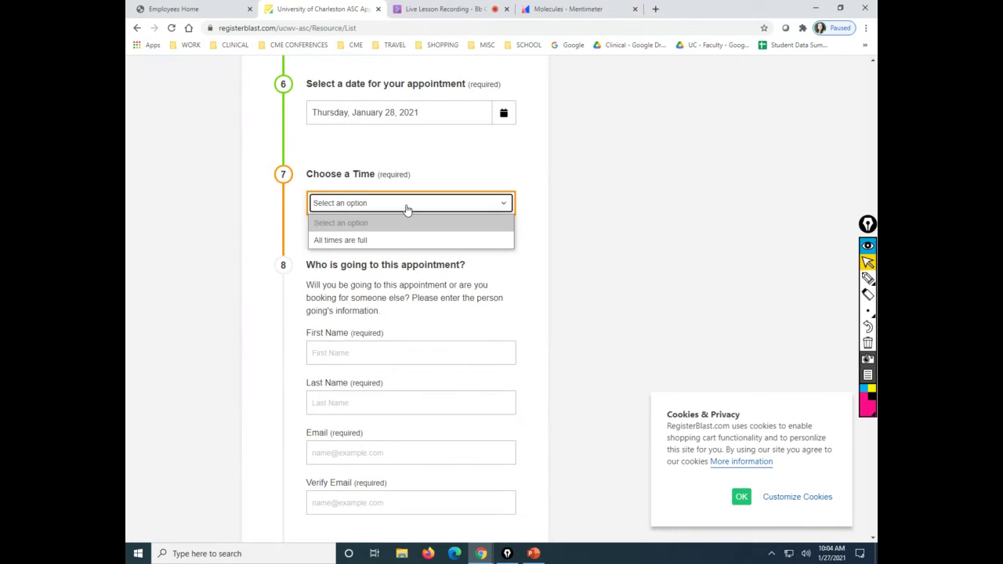
click(438, 157)
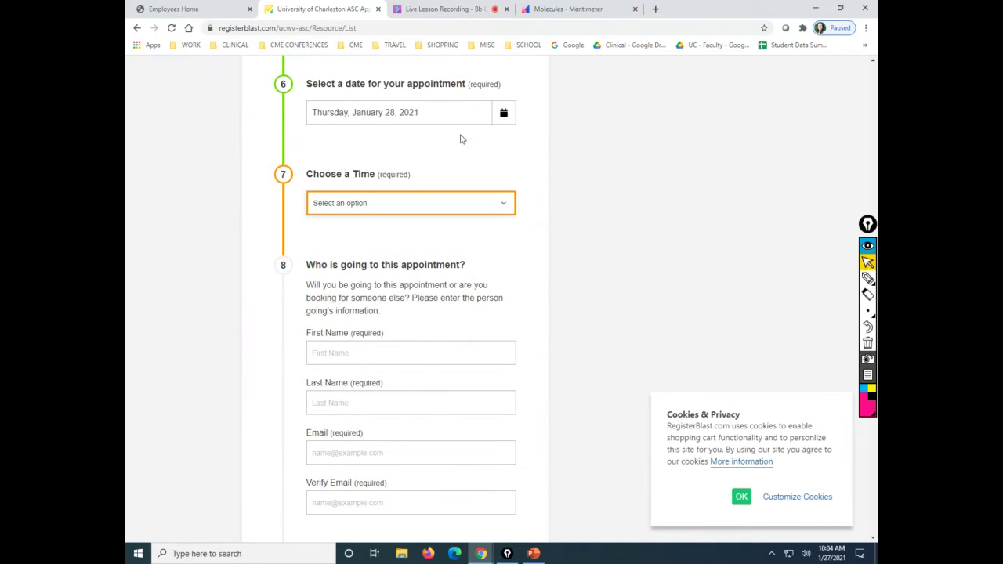
click(498, 116)
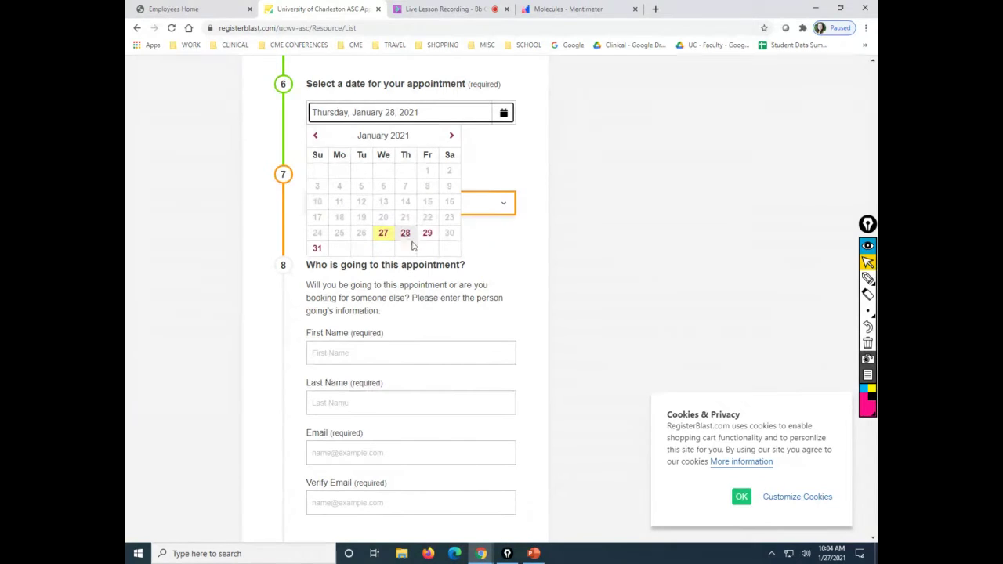
click(426, 234)
click(437, 204)
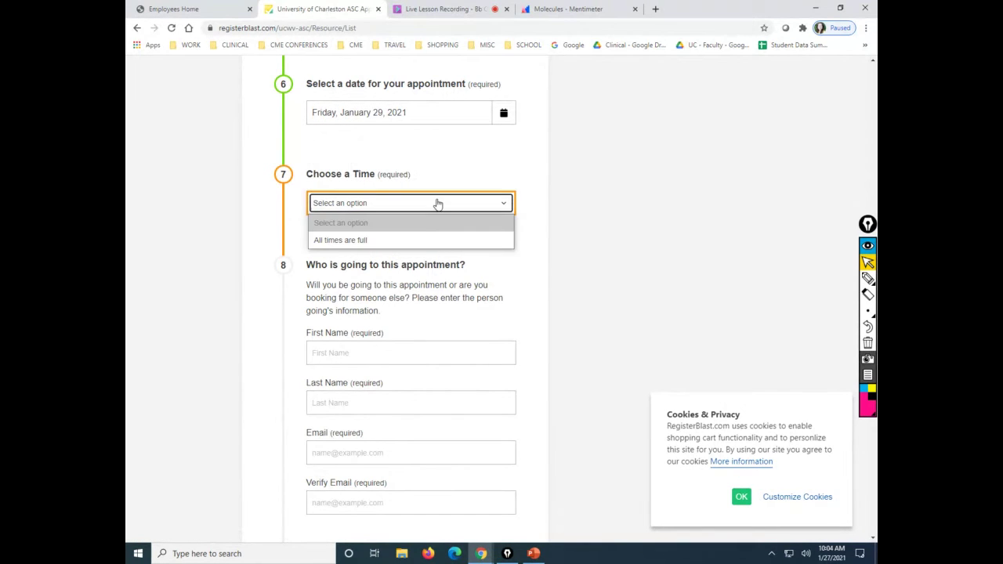
click(438, 203)
Set the date to Sunday, January 31, 2021 with the 6:00 PM time slot.
click(505, 115)
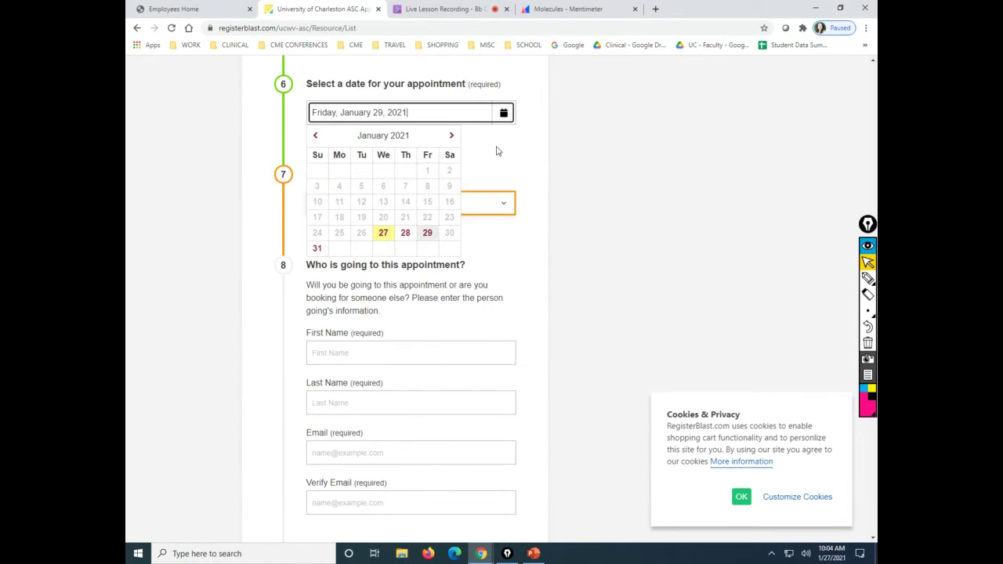
click(317, 248)
click(357, 208)
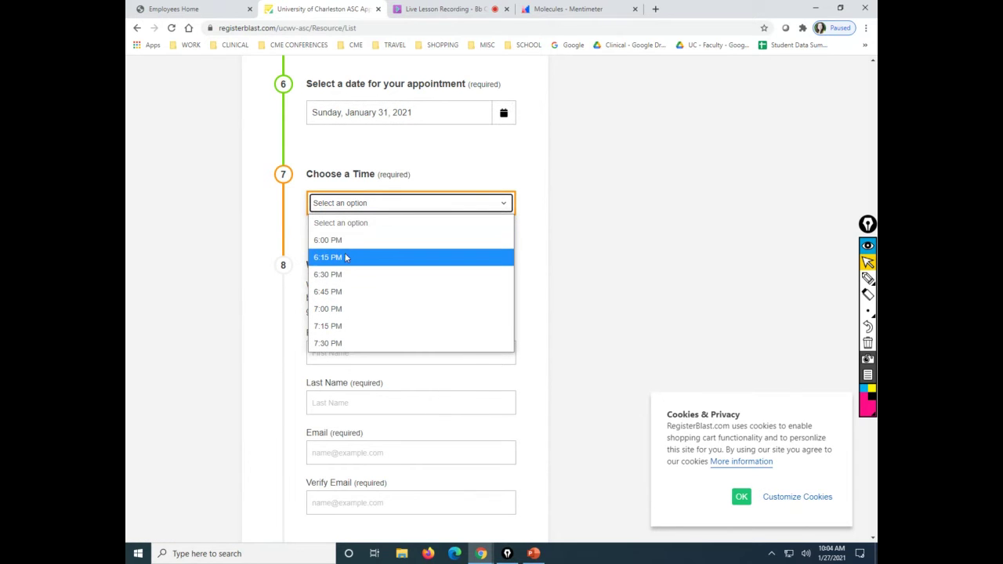
click(335, 205)
click(335, 204)
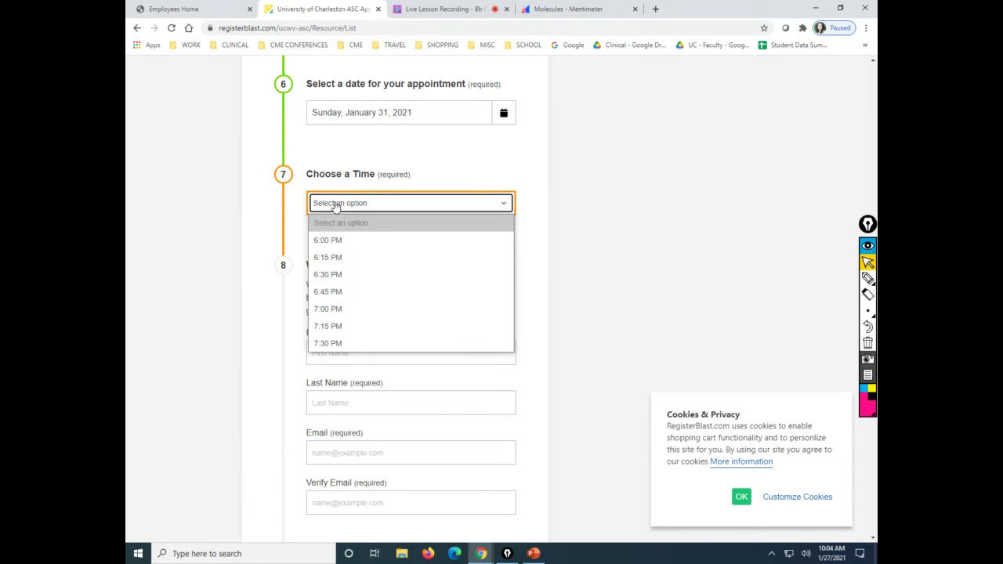
click(340, 240)
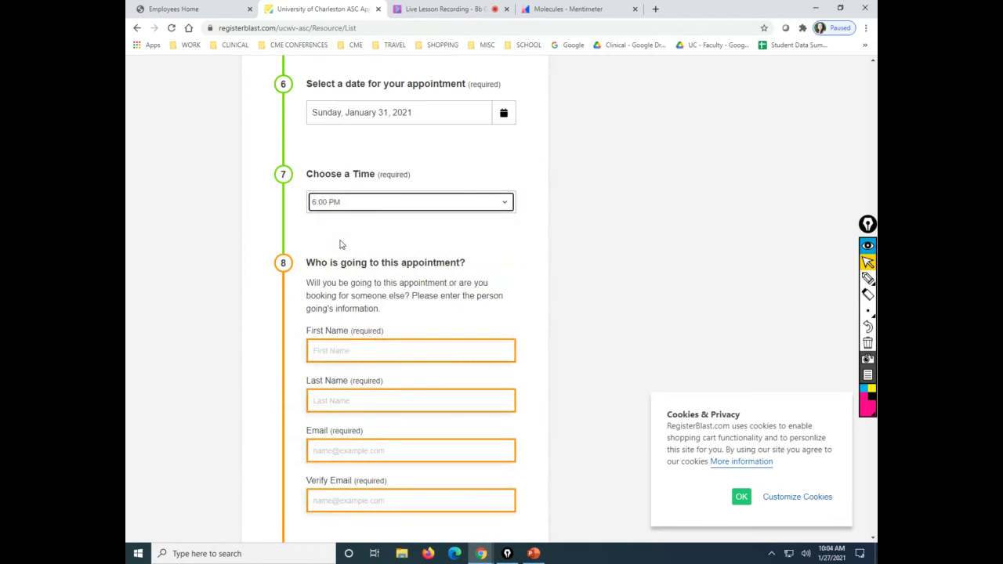
scroll(340, 242, up, 2)
scroll(340, 242, down, 8)
scroll(341, 245, up, 3)
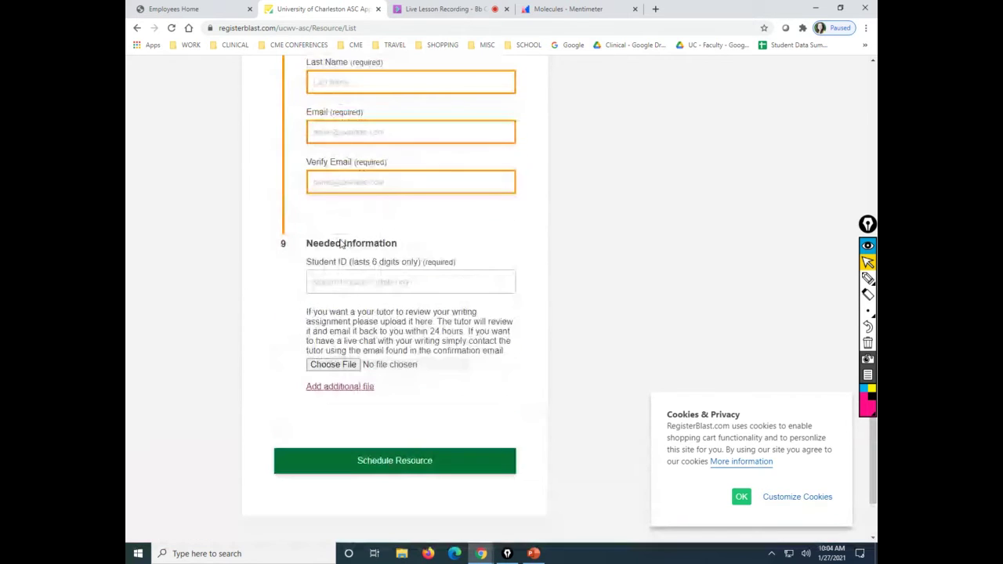
Enter the student's first and last name.
click(365, 185)
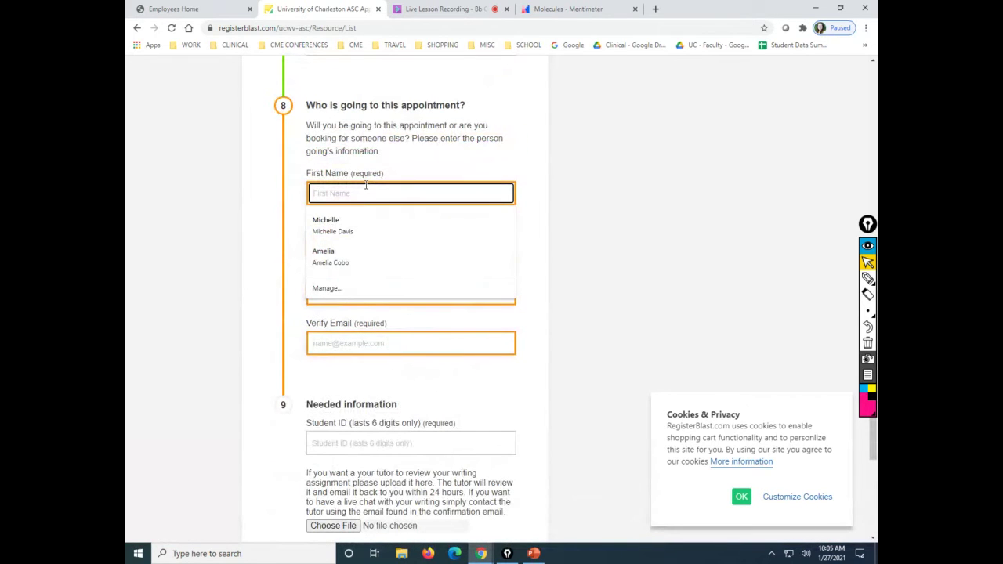
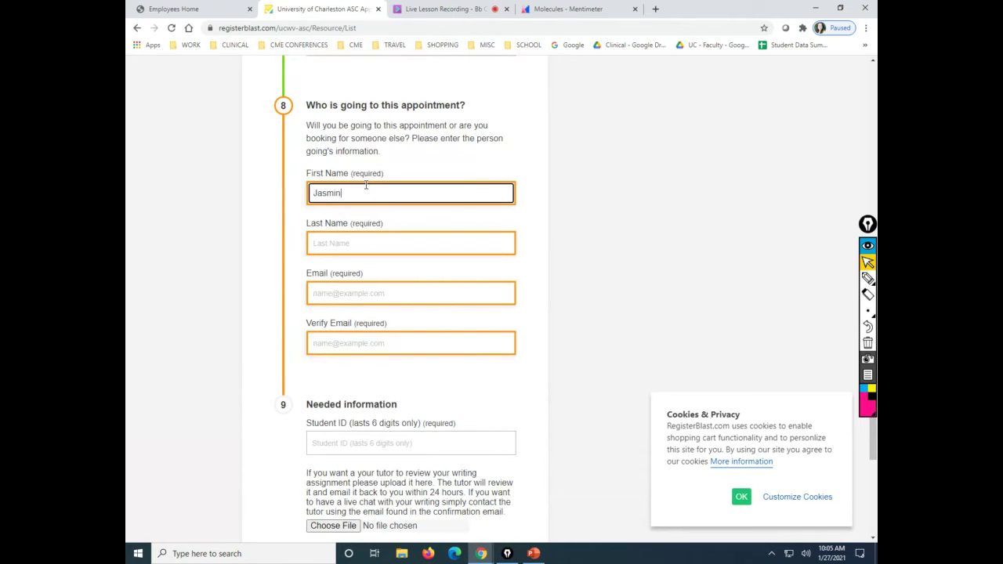
click(376, 238)
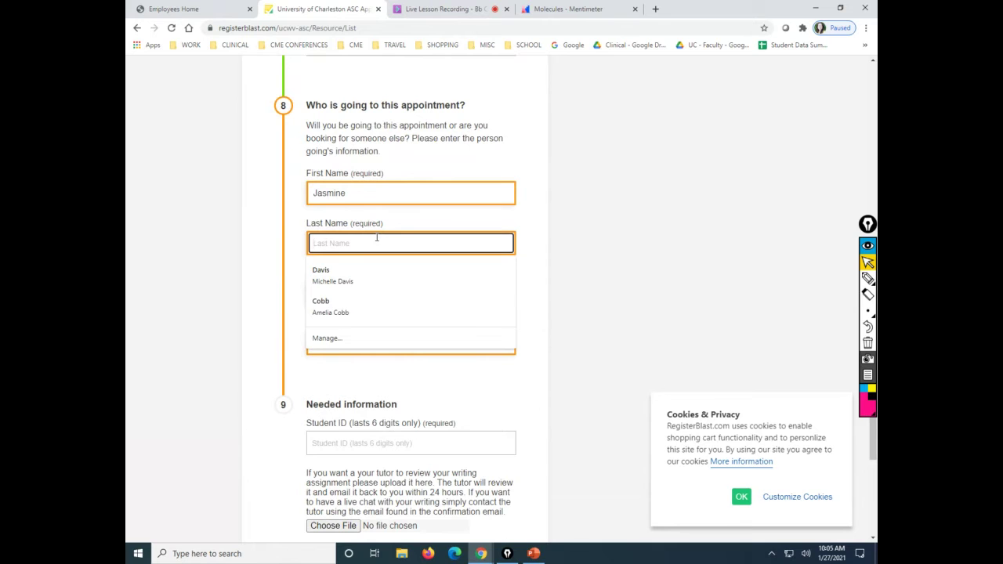
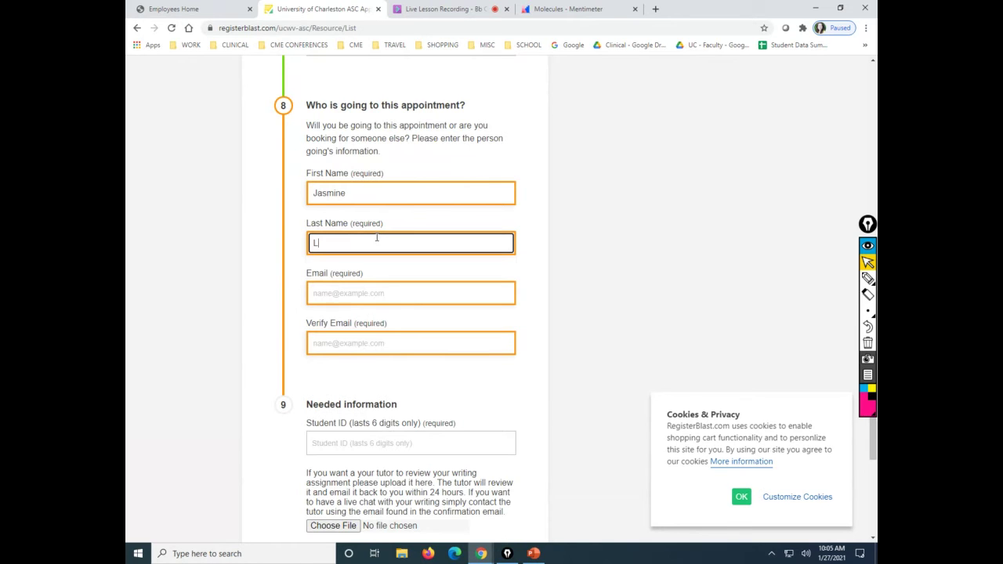
Enter the attendee's e-mail address and retype it in Verify Email.
click(398, 290)
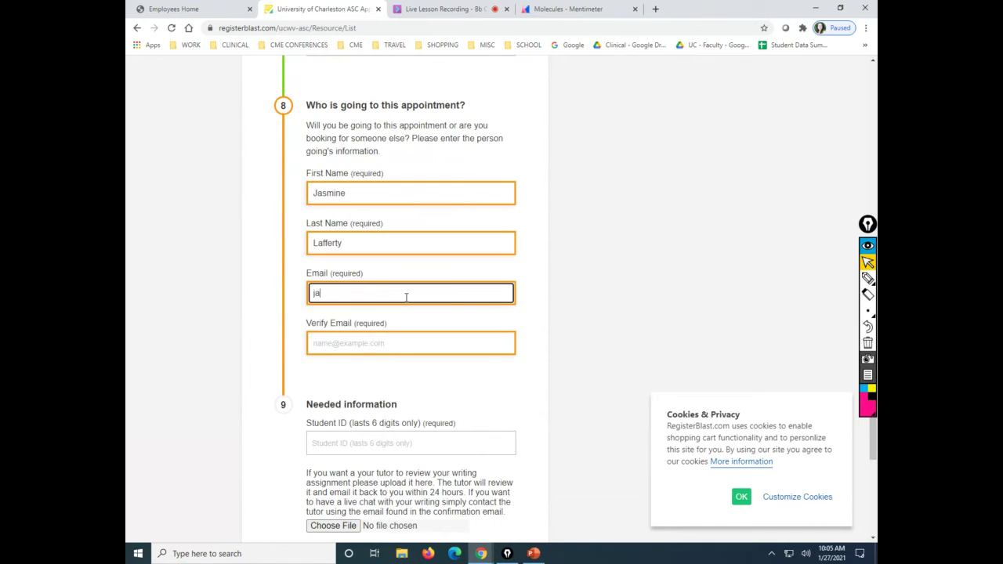
click(419, 346)
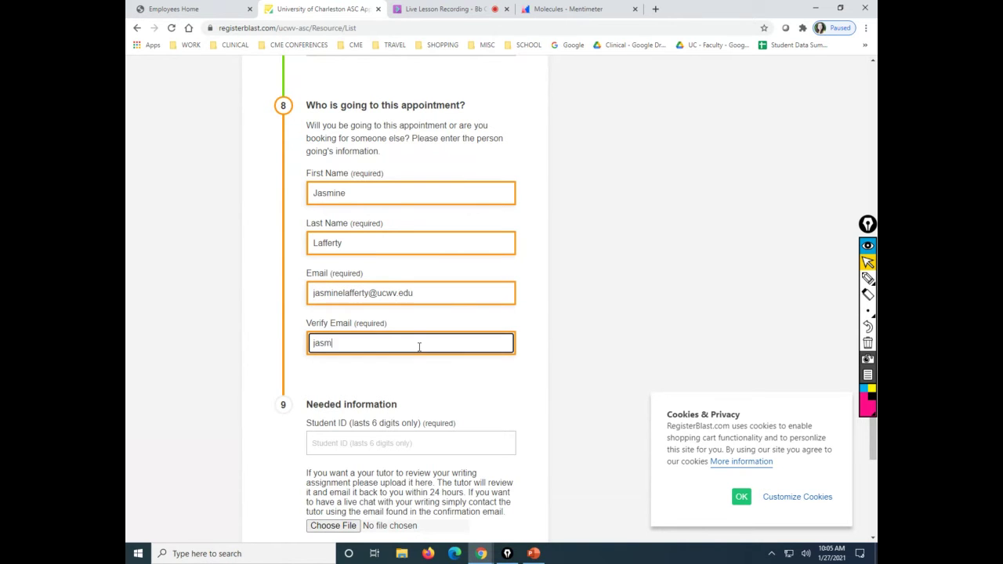
Enter the student ID and try attaching a writing assignment for review.
scroll(419, 347, down, 3)
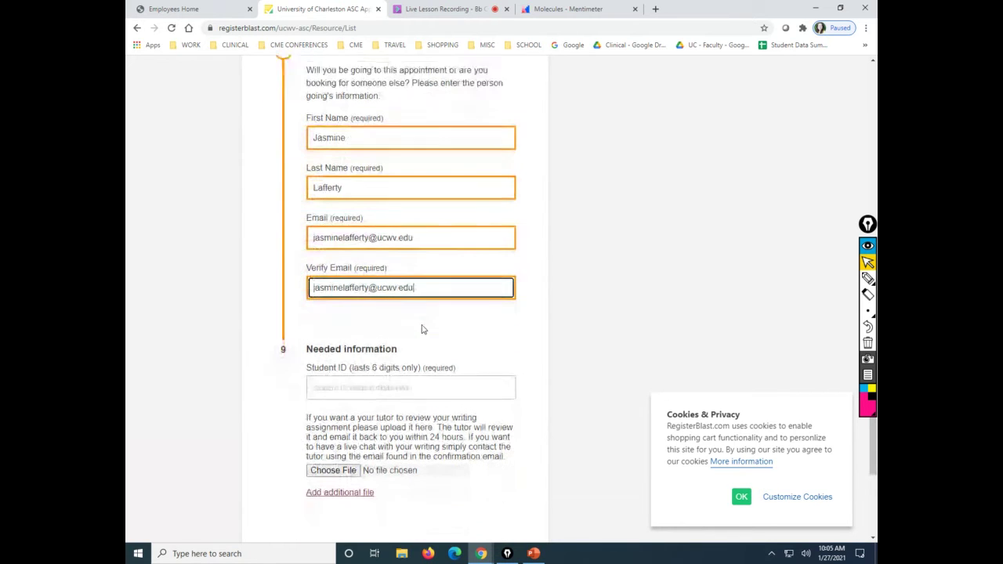
click(452, 237)
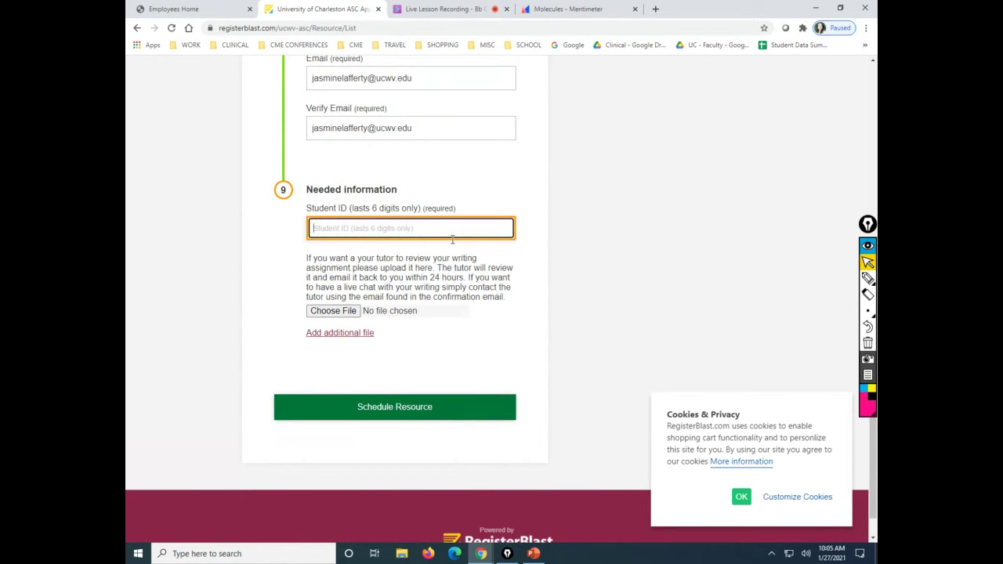
click(341, 311)
Submit with Schedule Resource and review the receipt, session link and cancellation policy.
click(437, 405)
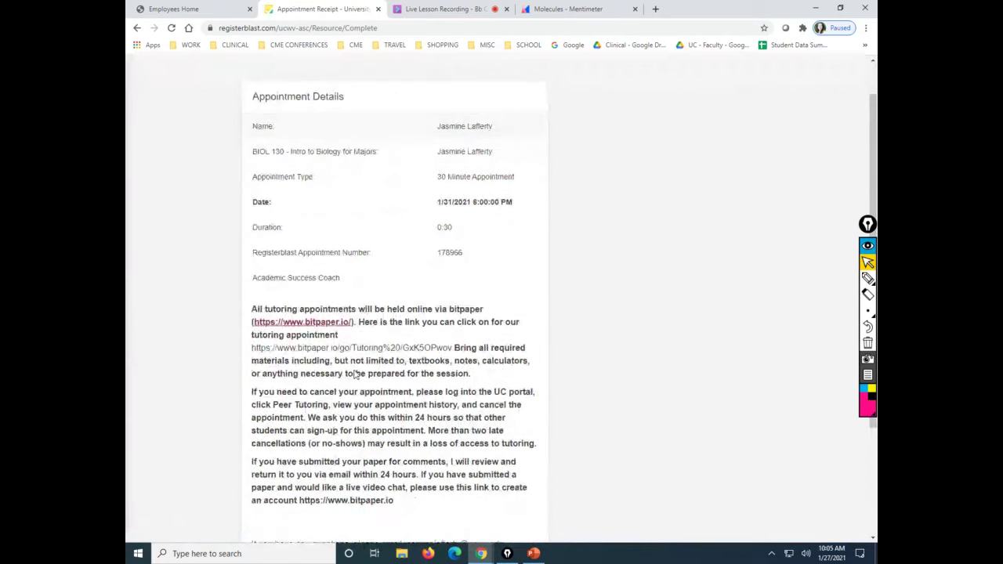
scroll(354, 370, down, 2)
scroll(435, 191, up, 1)
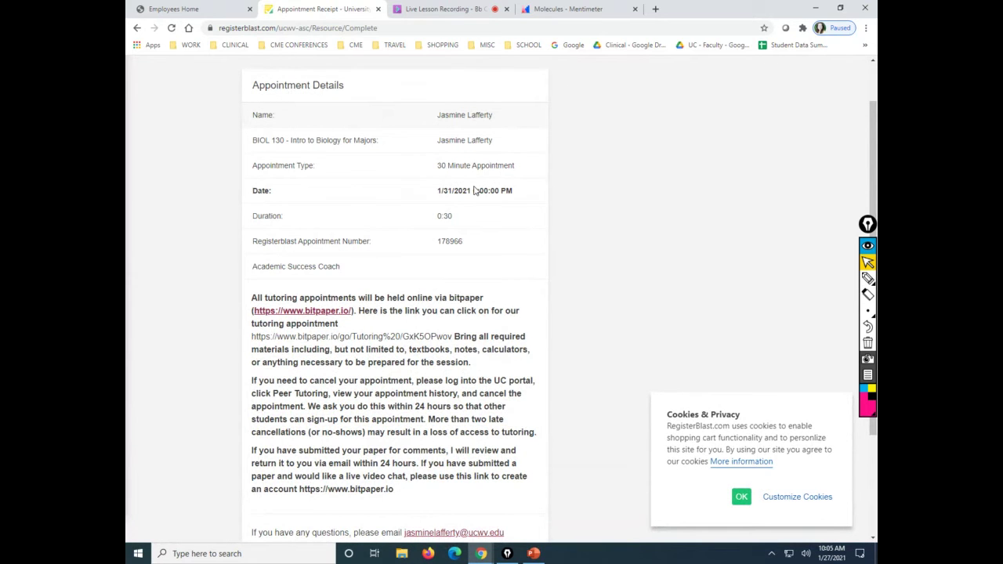
scroll(365, 303, down, 3)
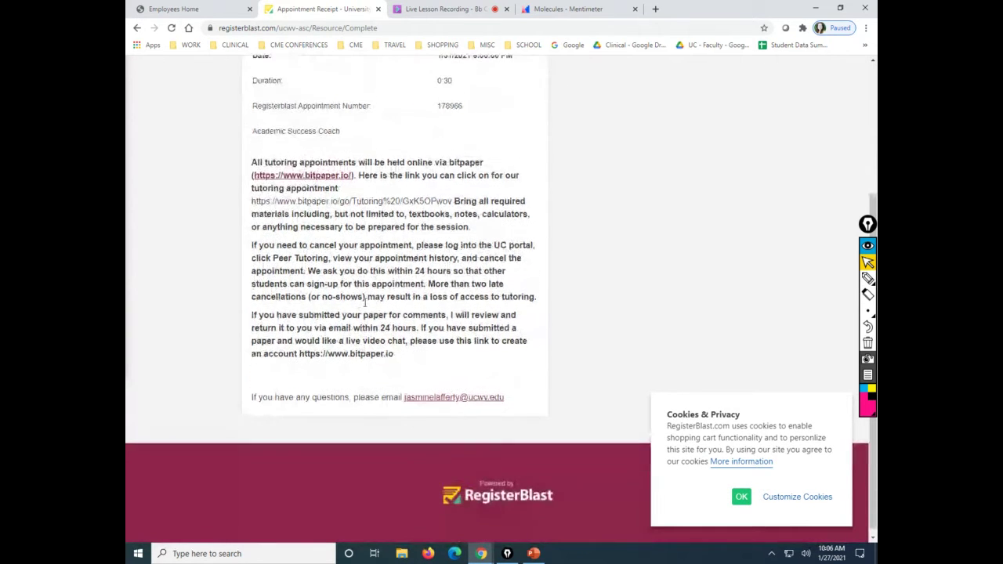
scroll(365, 303, up, 3)
scroll(360, 301, down, 1)
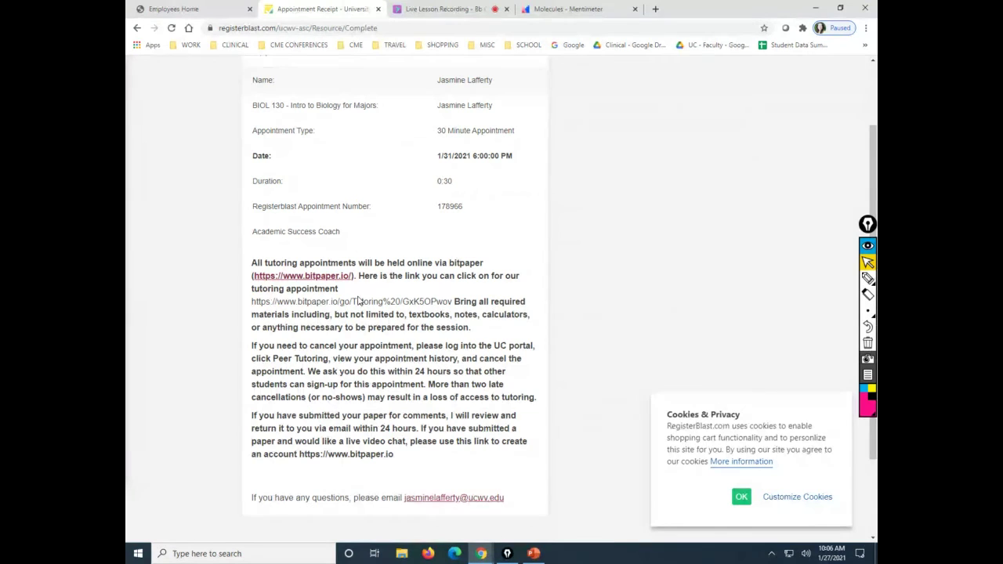
scroll(370, 273, down, 2)
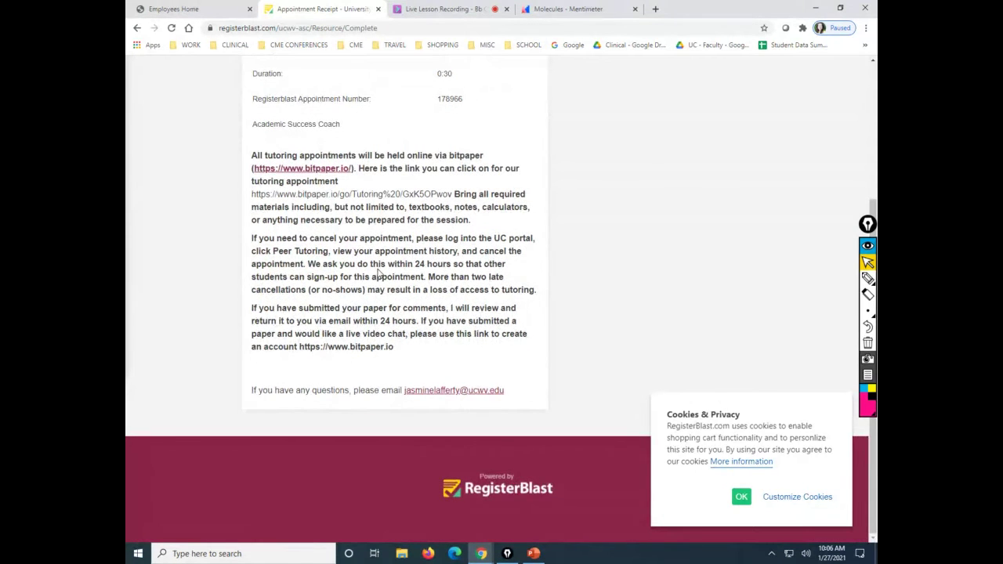
scroll(378, 272, up, 3)
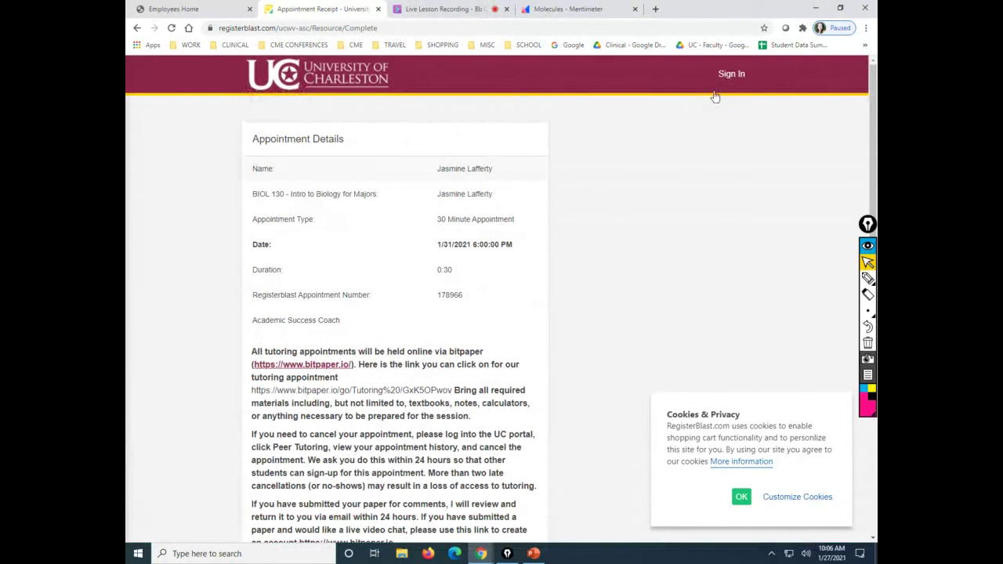
Go back from the receipt to the booking form, leaving BIOLOGY (BIOL) as the course.
click(136, 28)
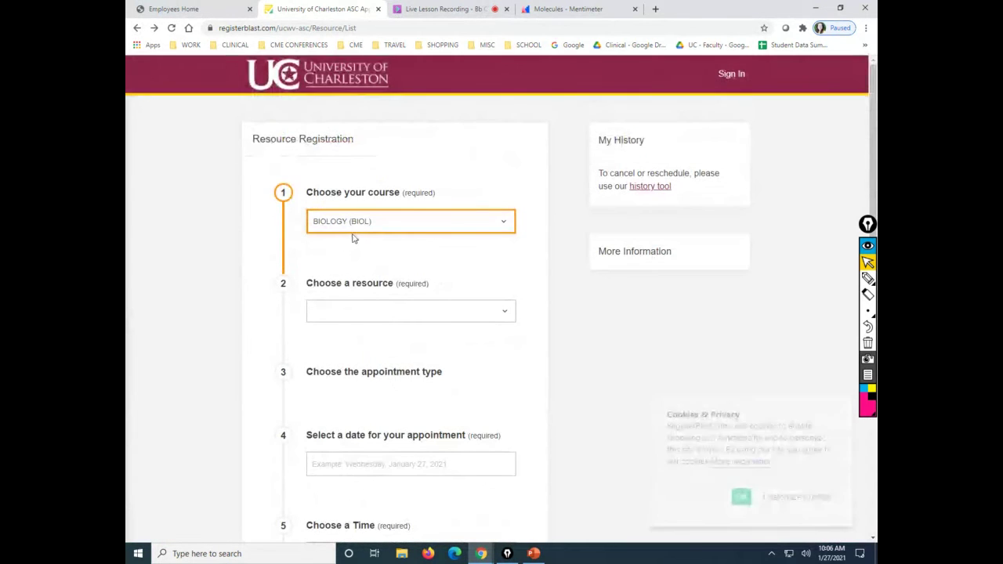
click(366, 228)
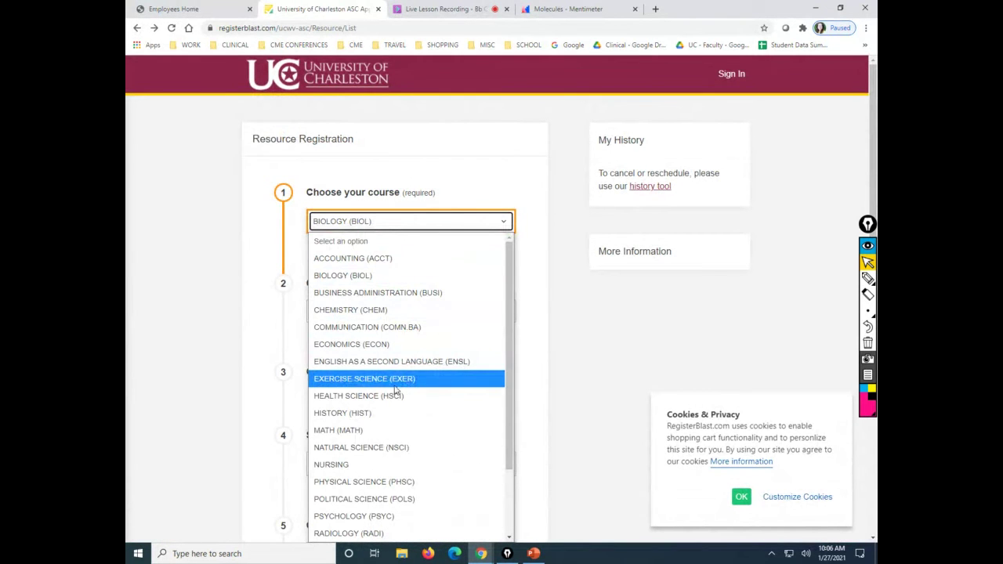
click(441, 220)
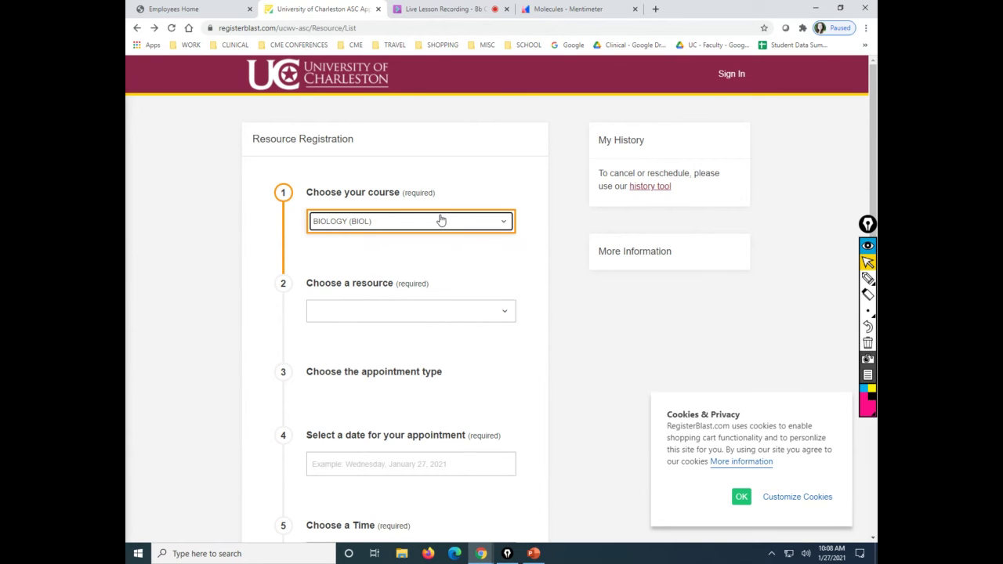
Set the course to ACADEMIC SUCCESS COACH and the group to Testing Taking Tips.
click(441, 221)
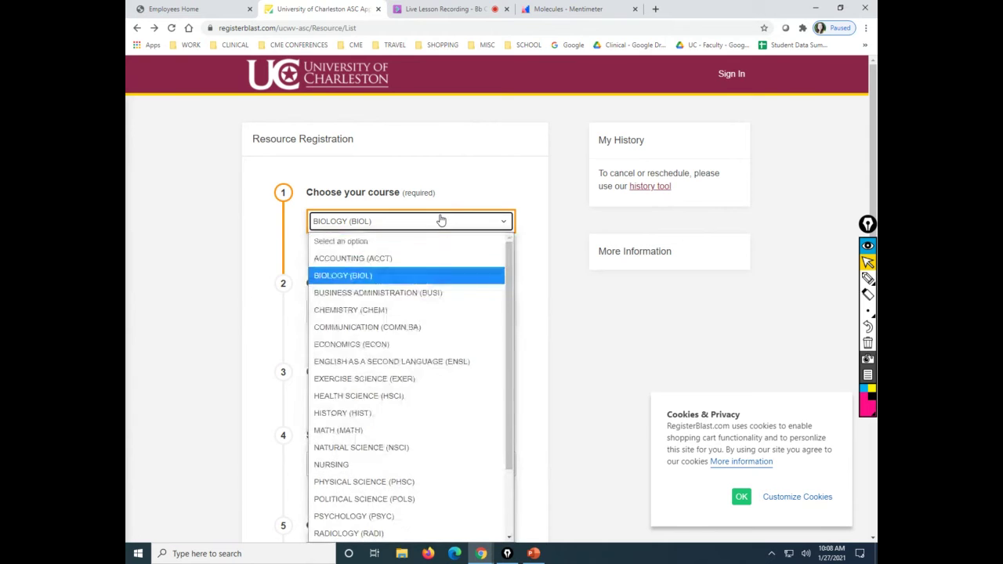
scroll(404, 368, down, 3)
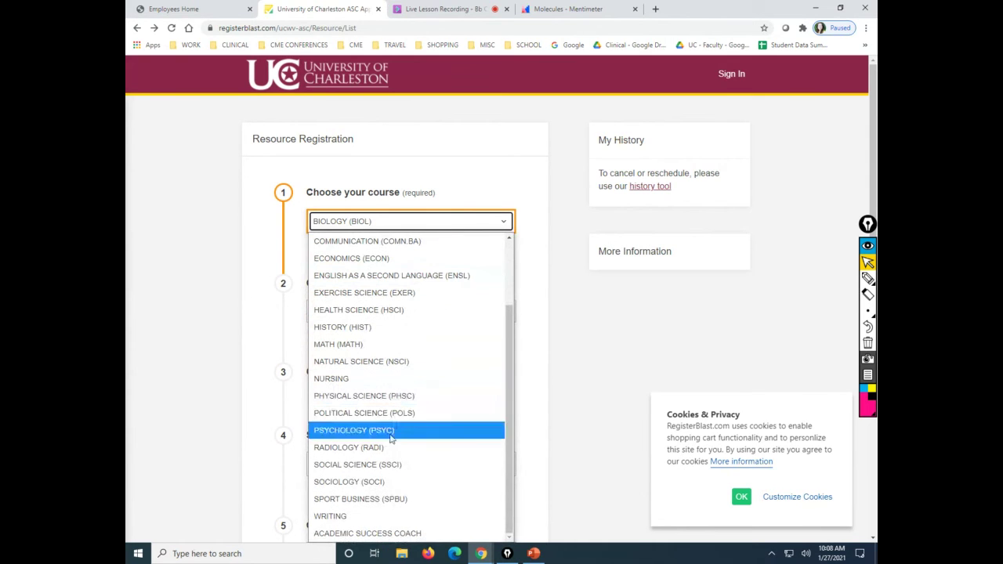
click(404, 533)
click(385, 313)
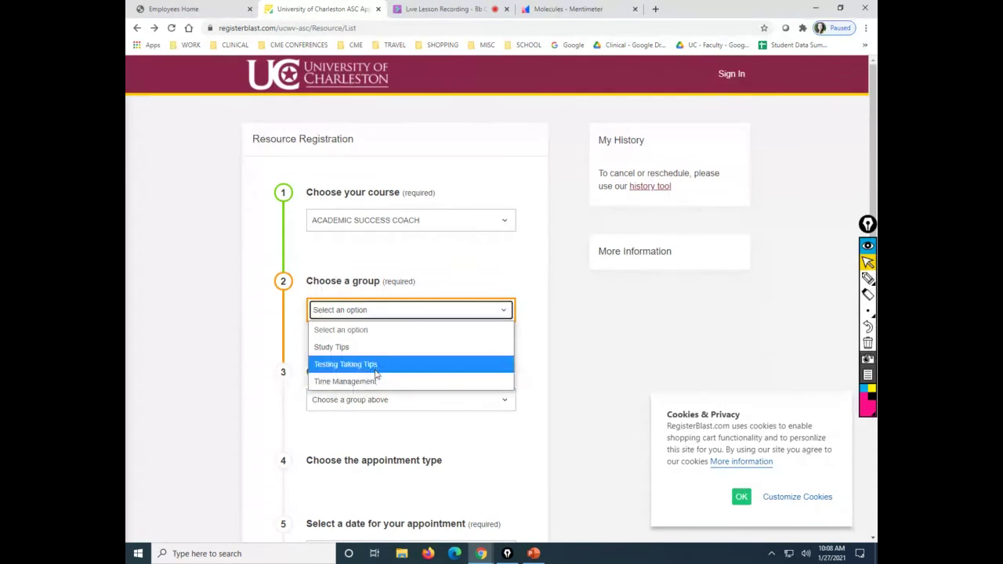
click(376, 364)
scroll(376, 375, down, 1)
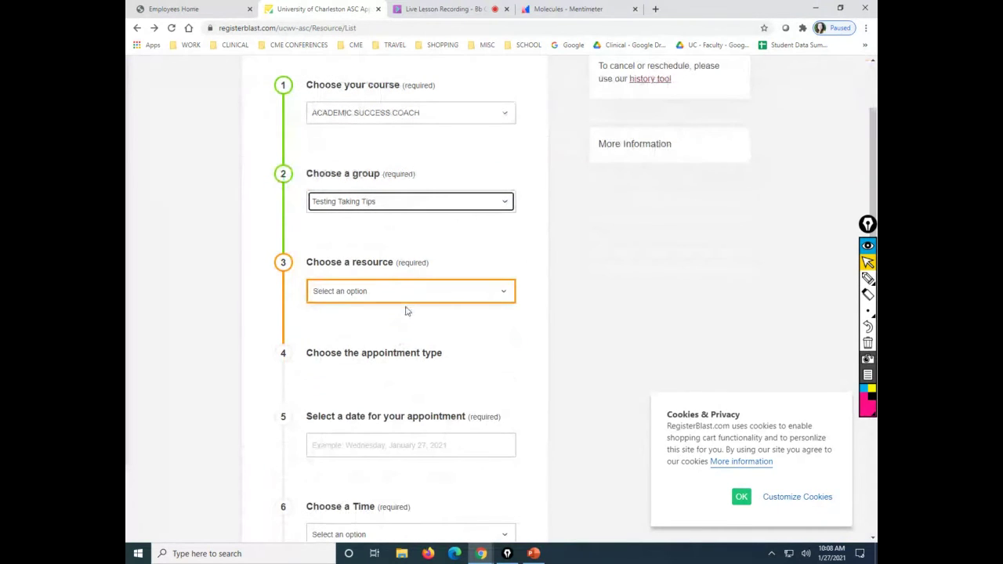
Browse the list of available coaches without choosing one yet.
click(412, 292)
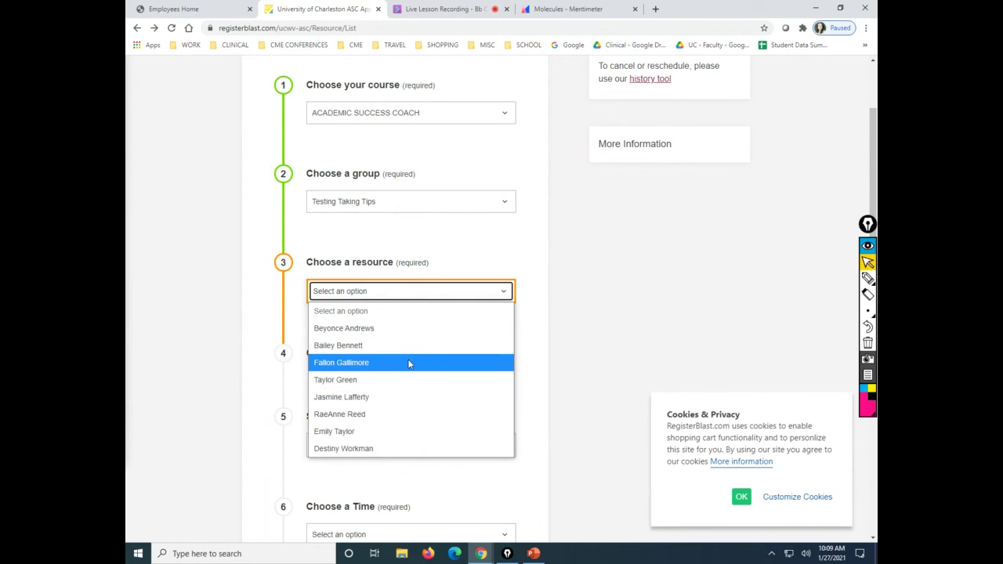
click(533, 393)
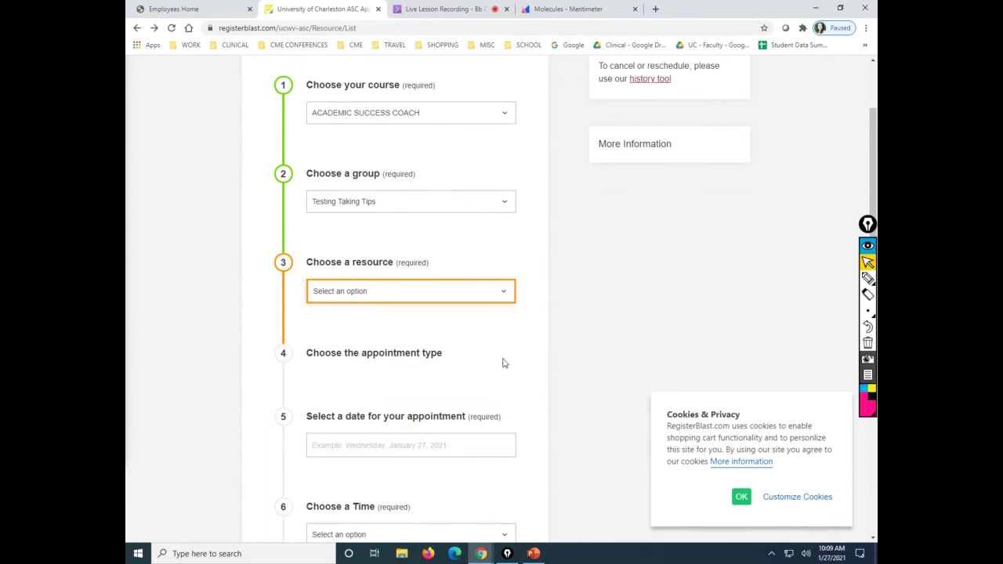
click(474, 293)
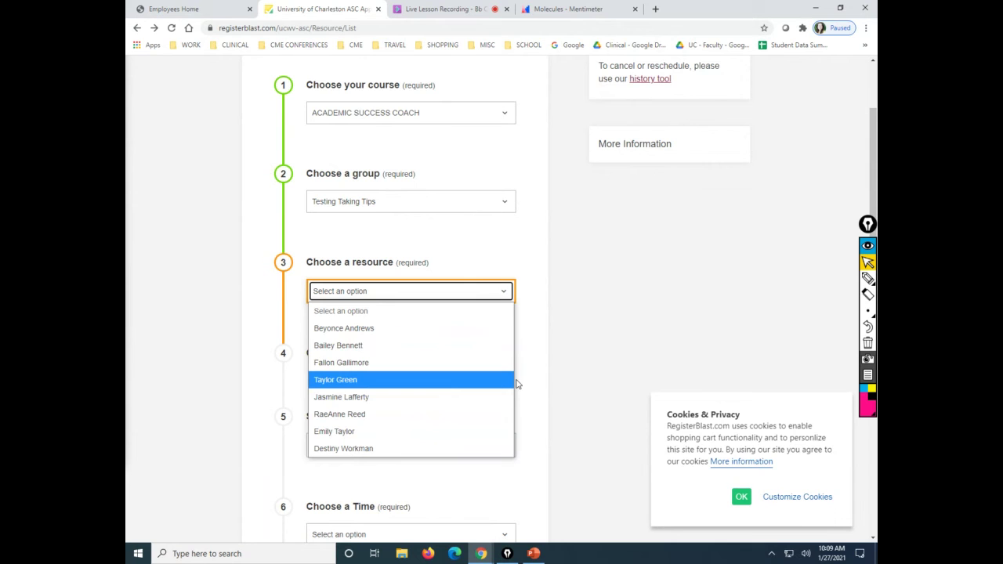
Choose a coach as the resource and scroll through its description and appointment types.
click(380, 395)
scroll(380, 400, down, 1)
scroll(380, 400, down, 10)
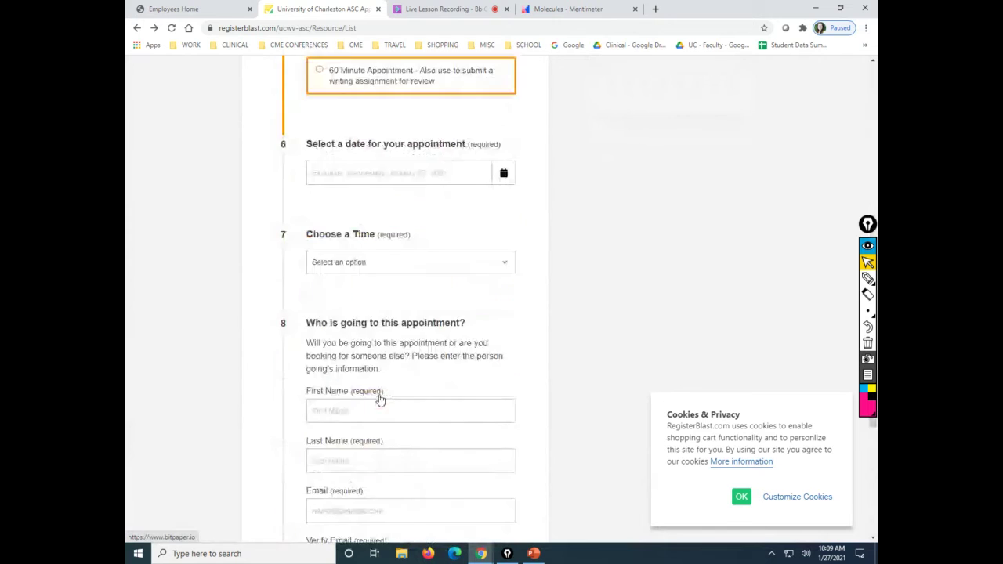
scroll(381, 399, up, 3)
scroll(380, 400, down, 6)
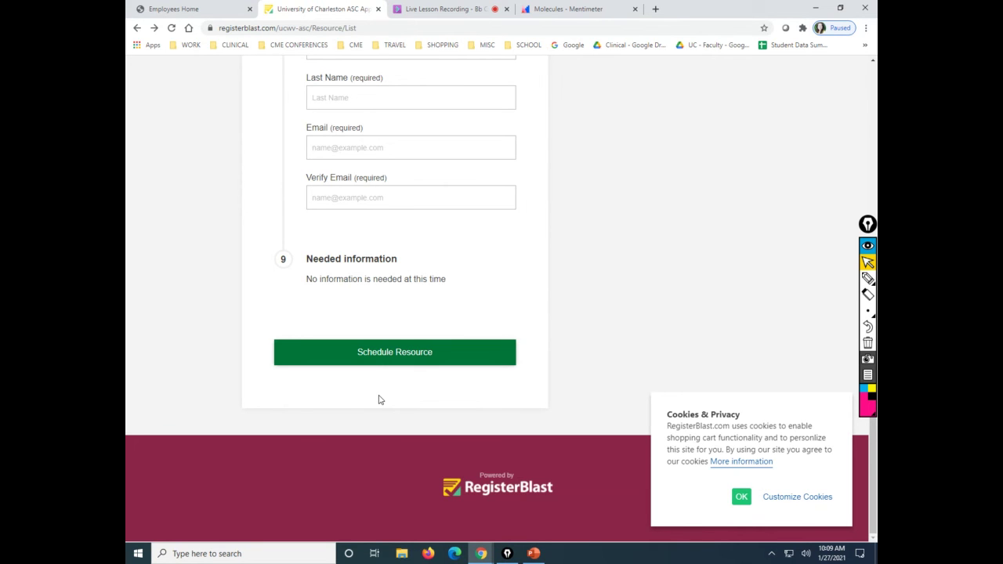
scroll(479, 112, up, 6)
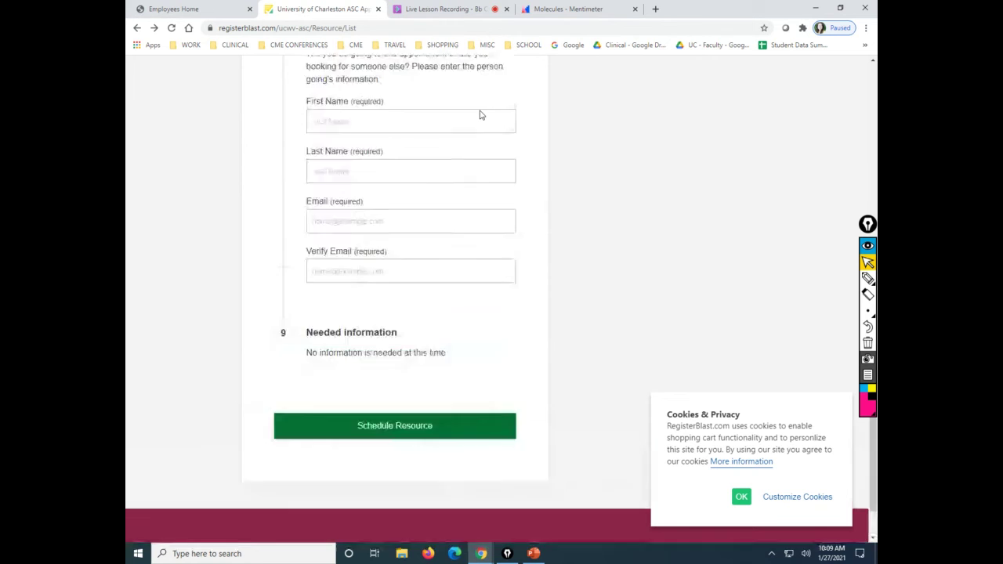
scroll(478, 114, up, 7)
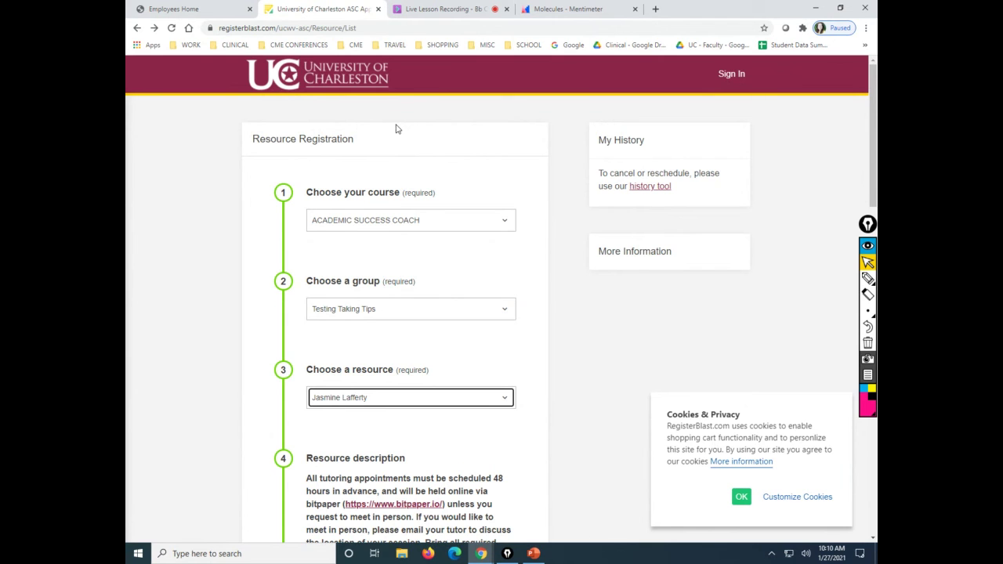
scroll(396, 128, down, 4)
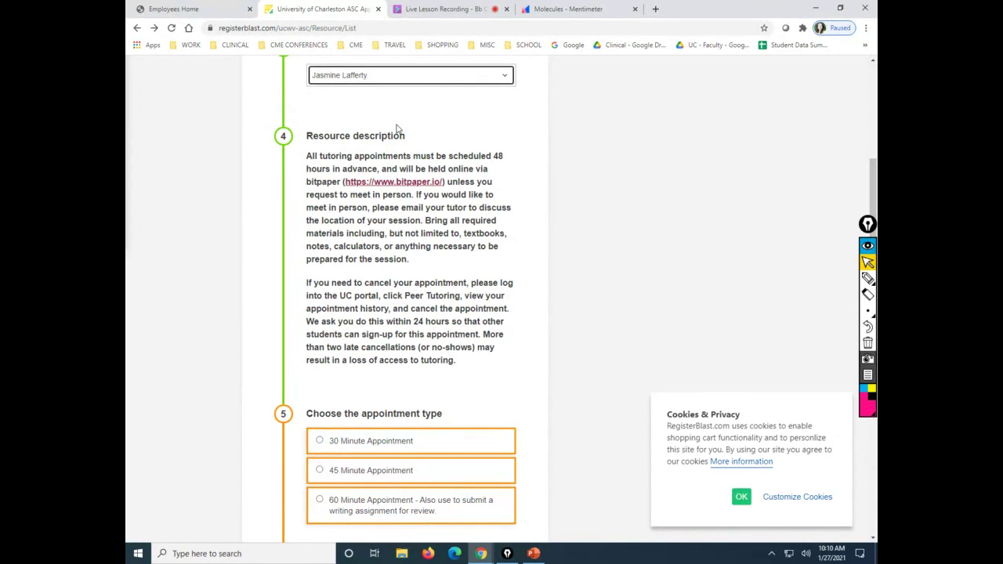
scroll(396, 128, up, 3)
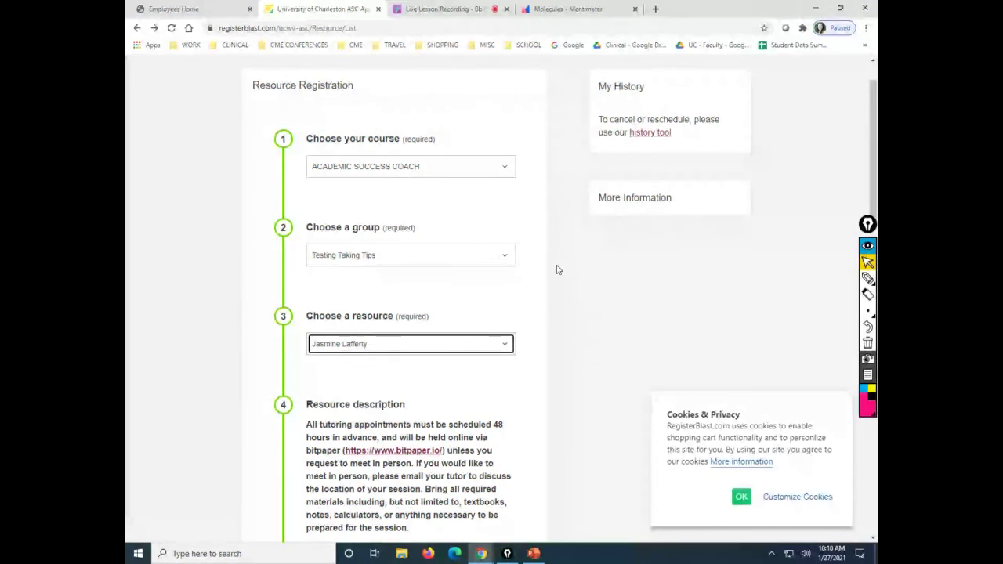
scroll(557, 270, up, 1)
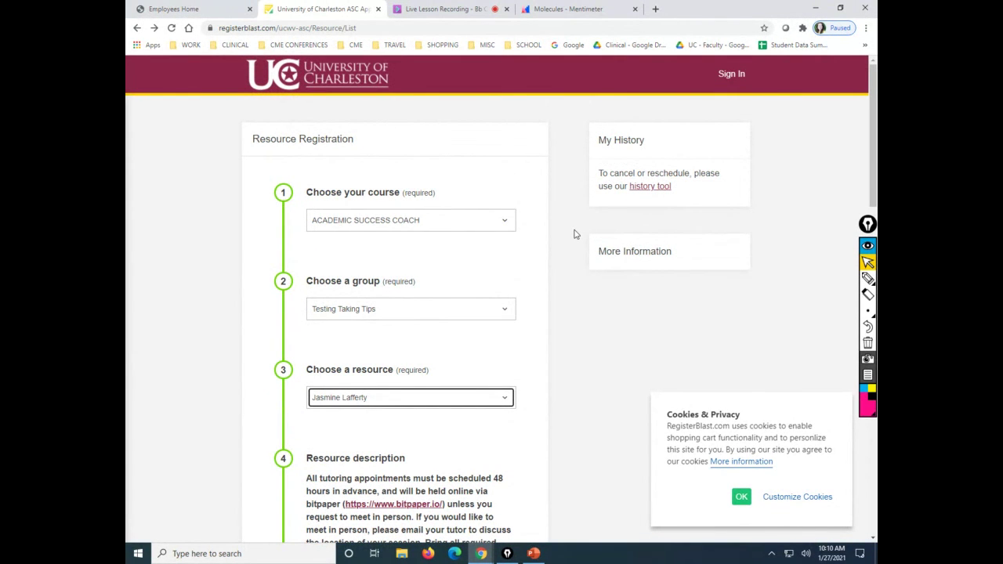
In a new tab, load ucwv.edu and reach eLearn through the myUC portal.
click(655, 10)
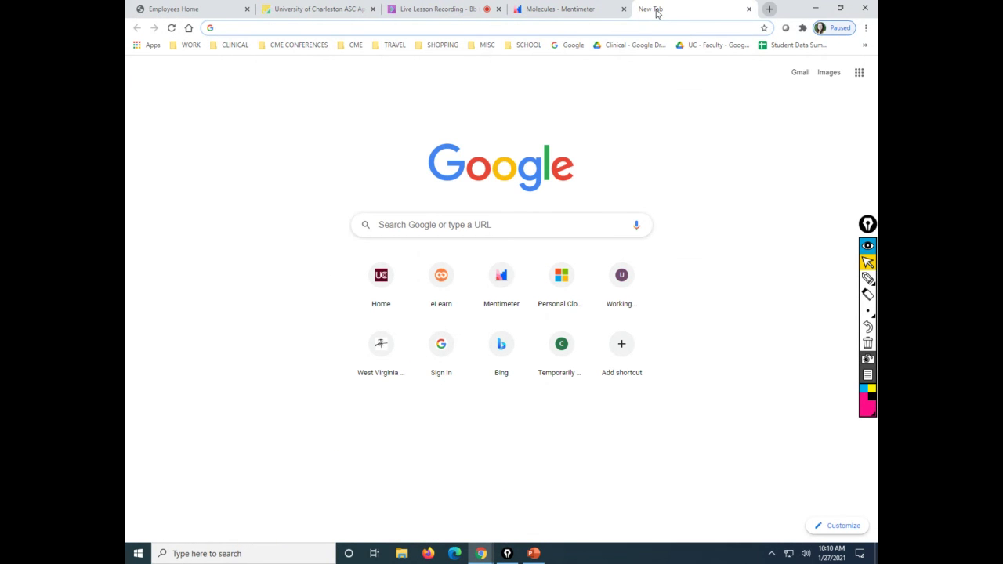
text(ucwv.edu)
key(Return)
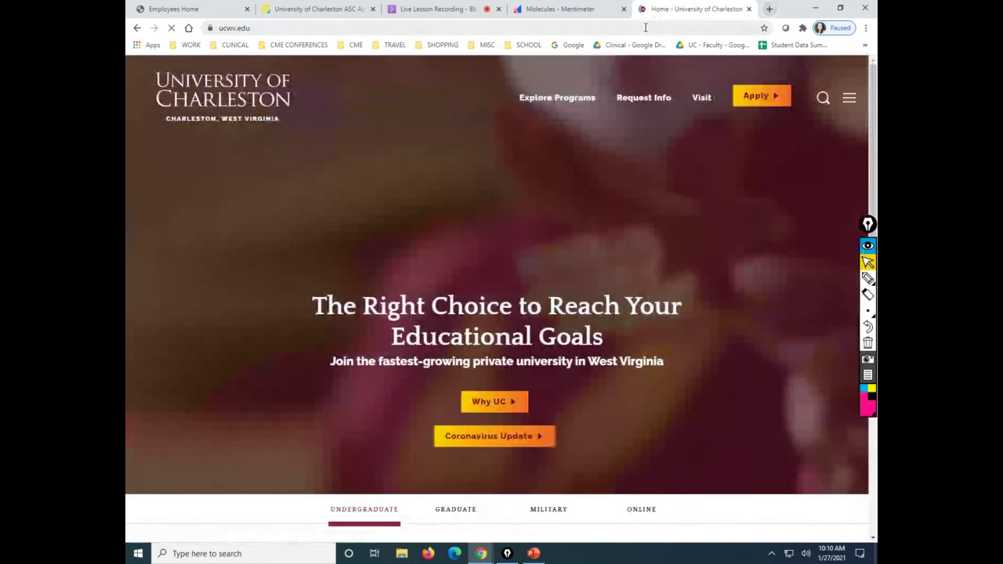
click(848, 97)
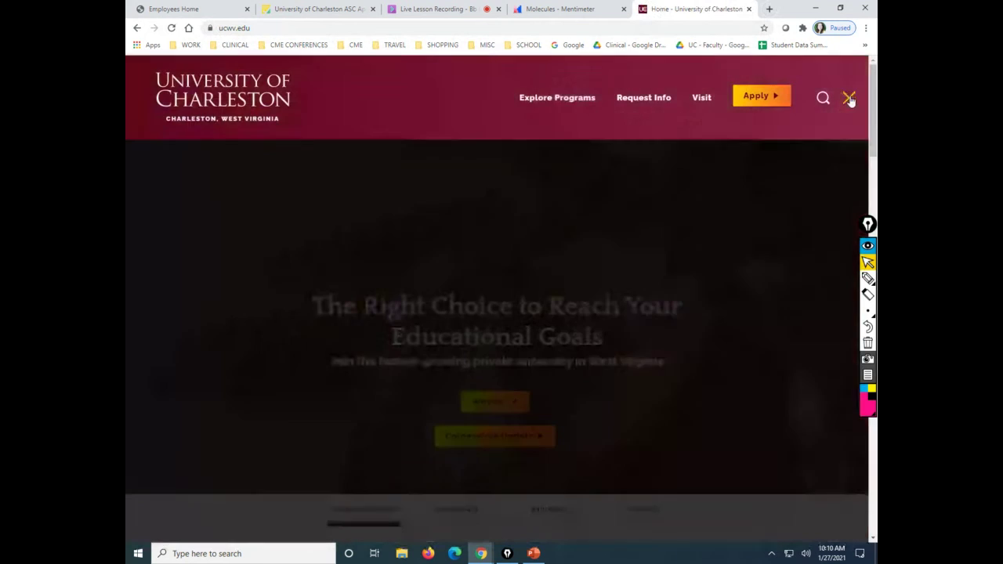
click(649, 409)
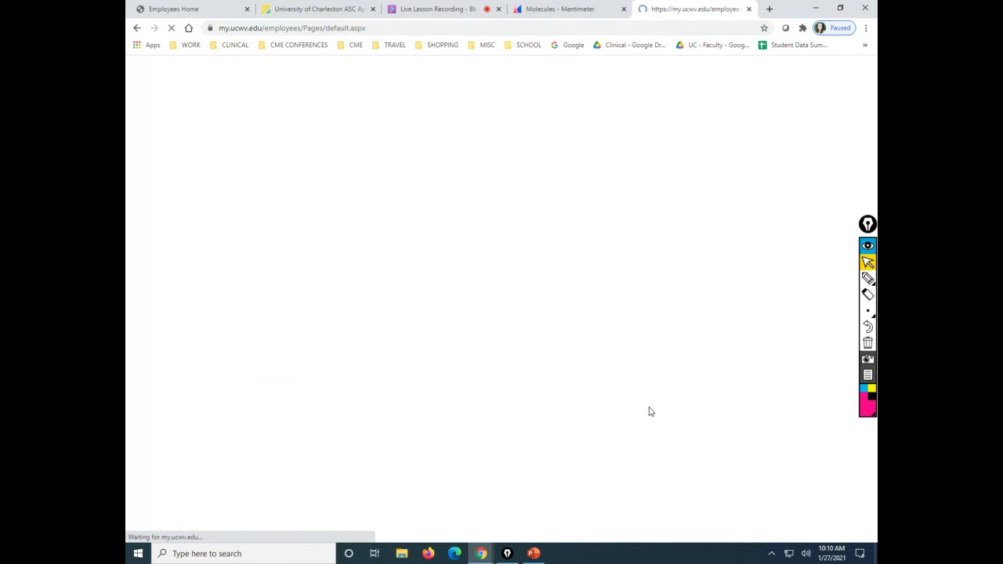
click(772, 66)
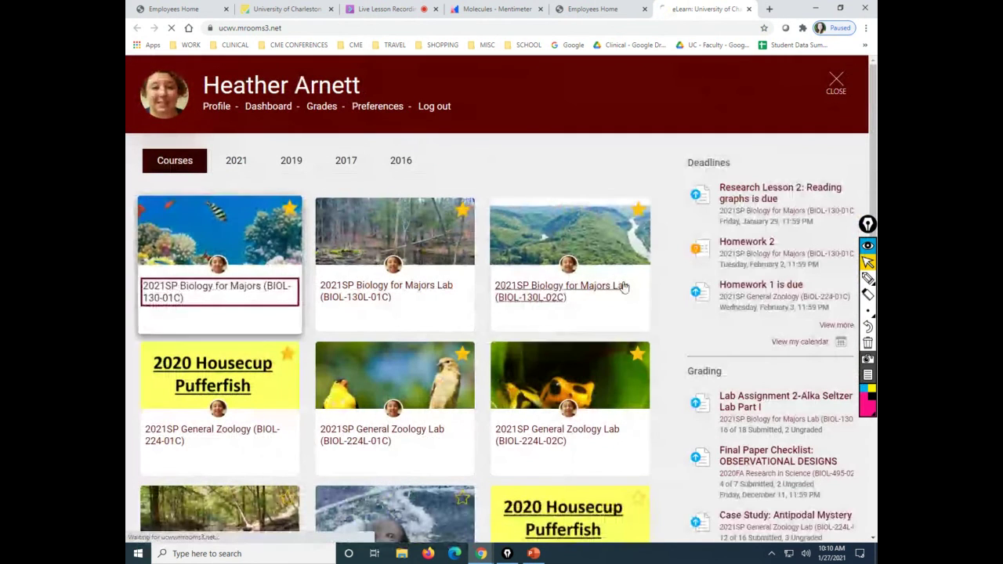
Open the Biology for Majors course and its Course Resources section.
click(624, 287)
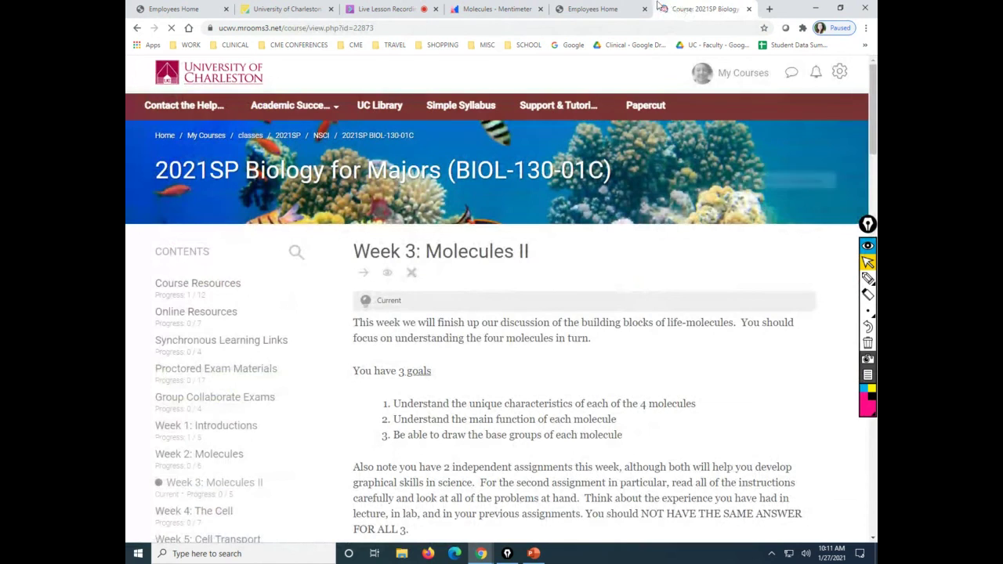
drag(688, 15, 395, 11)
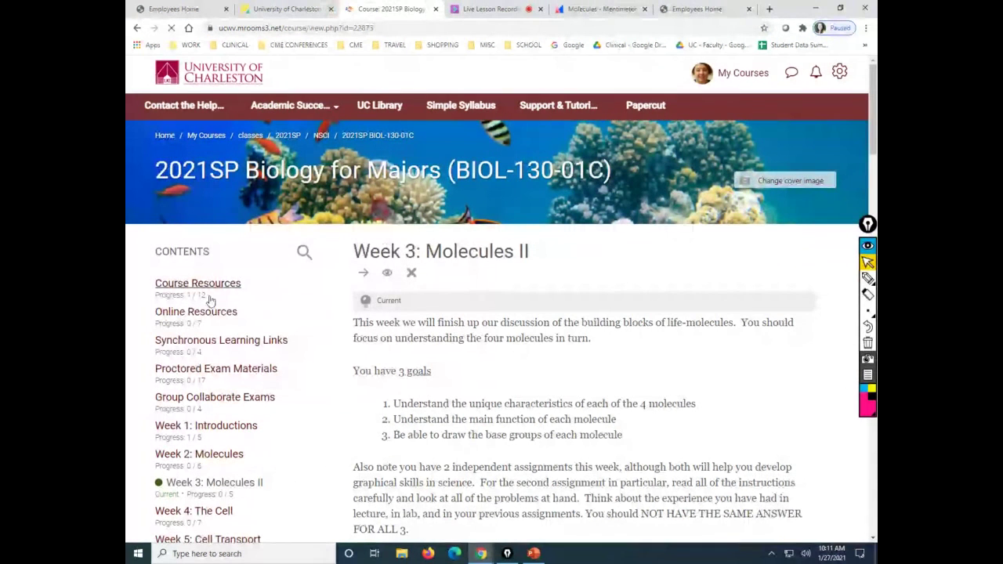
click(208, 290)
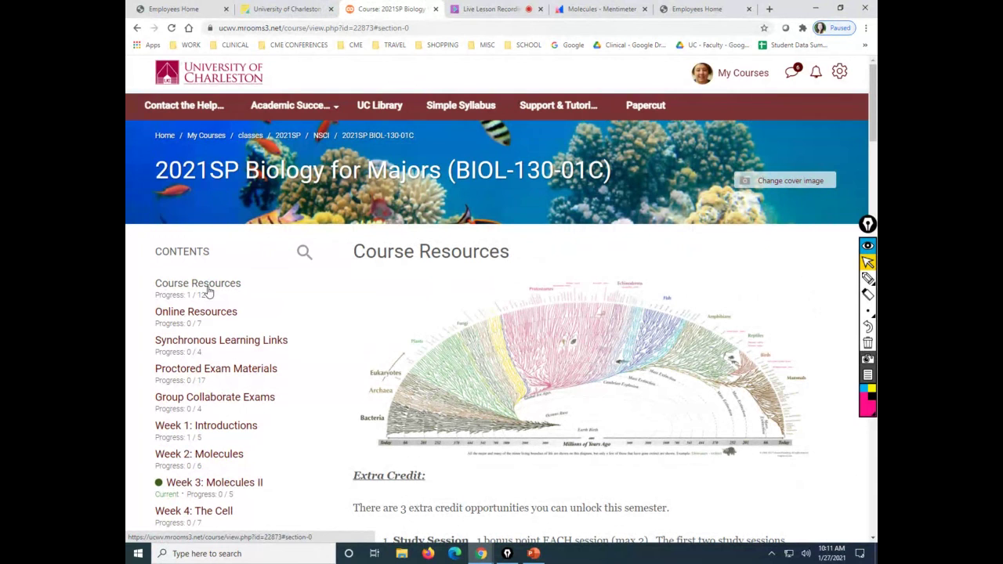
Scroll past the Extra Credit list down to the Making a Tutoring Appointment PDF.
scroll(581, 477, down, 3)
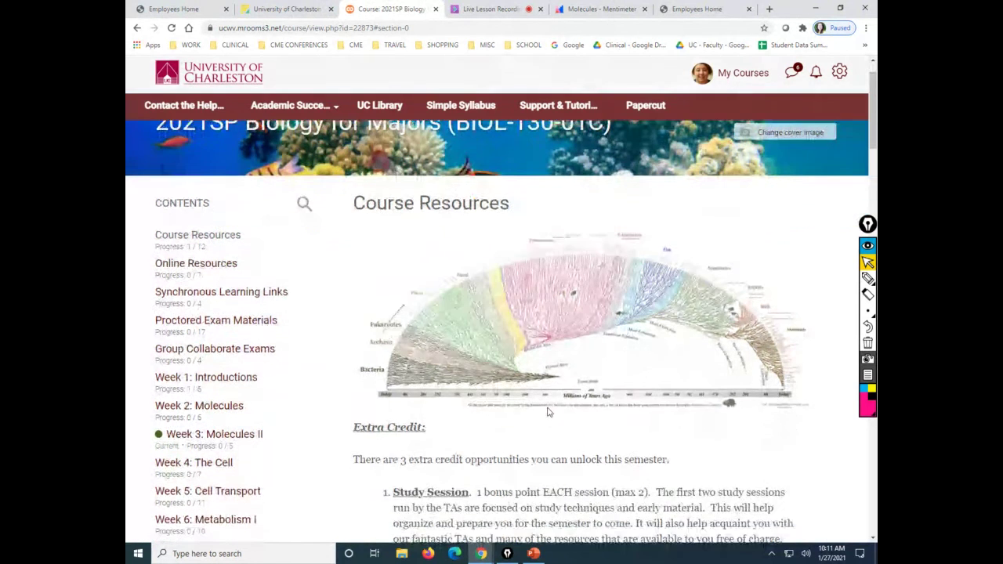
drag(757, 414, 394, 271)
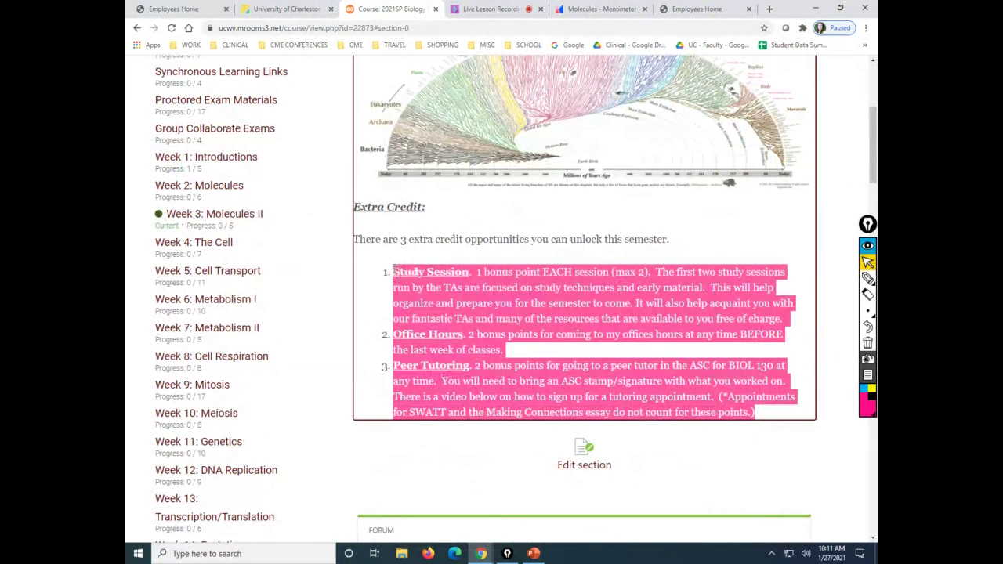
click(822, 443)
scroll(802, 434, down, 3)
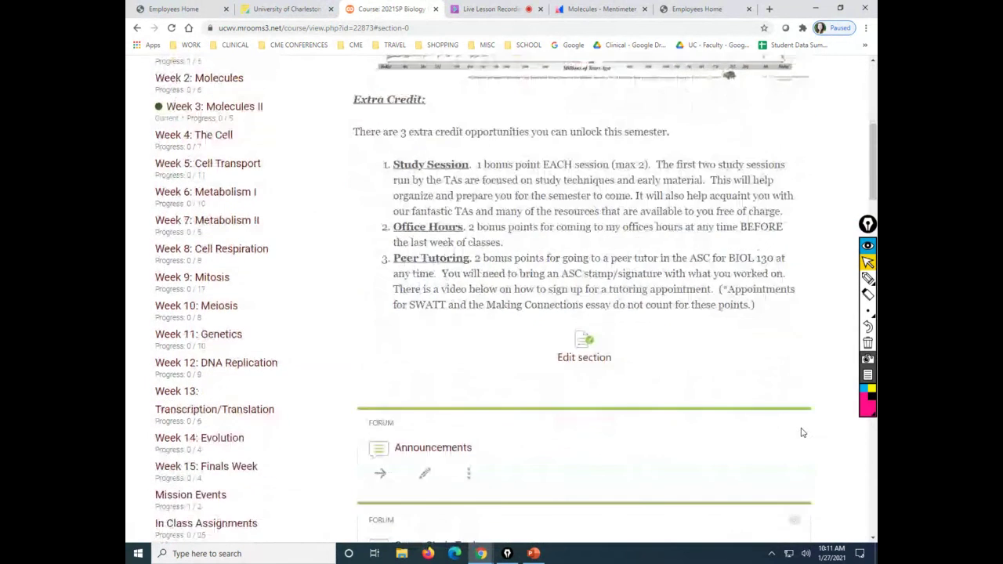
scroll(802, 433, down, 4)
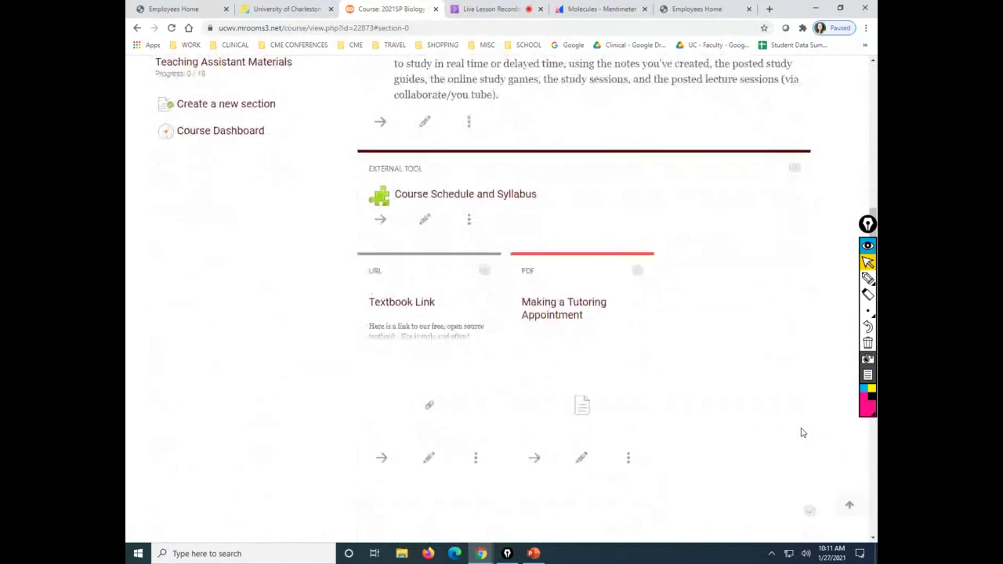
scroll(802, 432, down, 4)
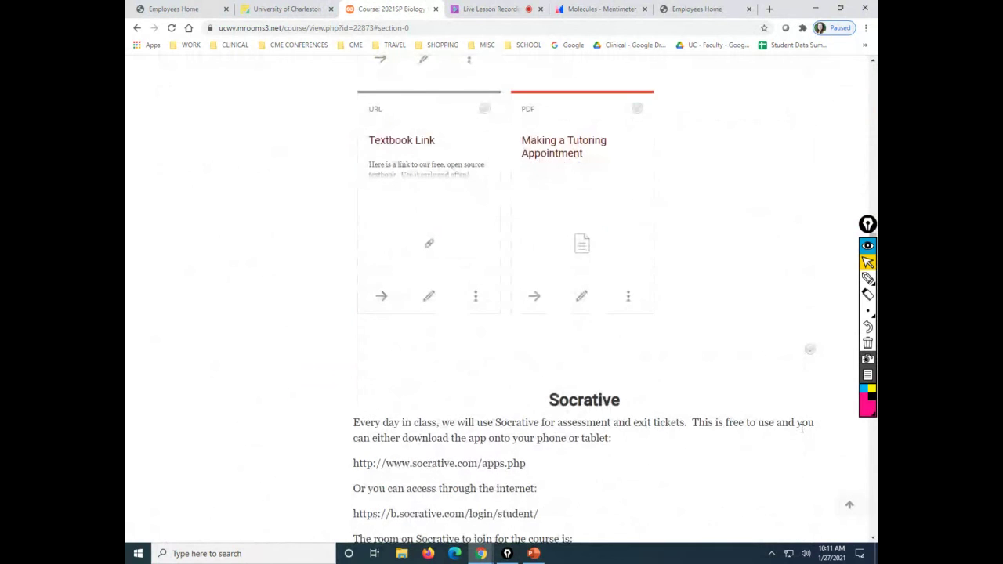
Open the Making a Tutoring Appointment PDF and follow the registerblast.com link in its step 1.
click(572, 161)
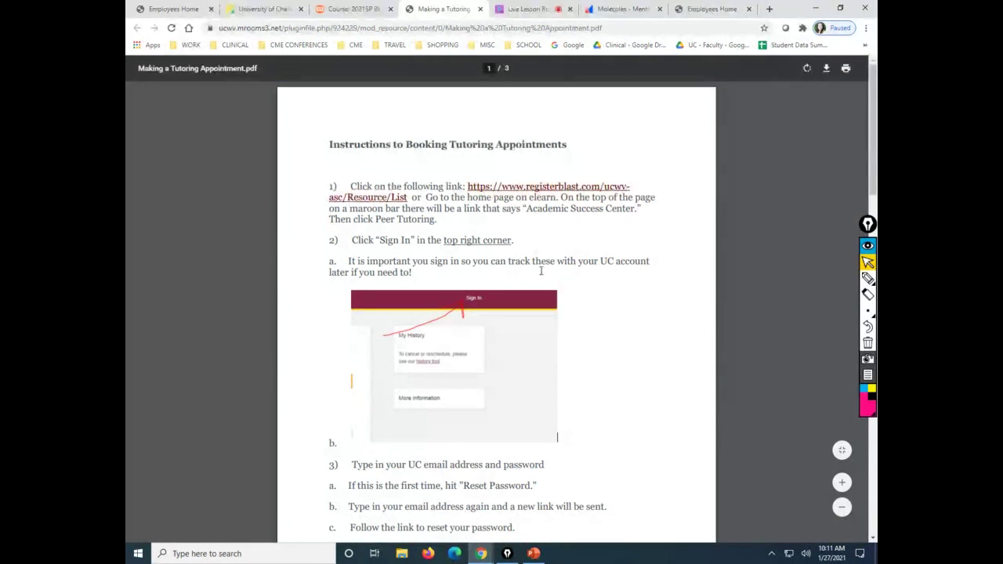
click(358, 9)
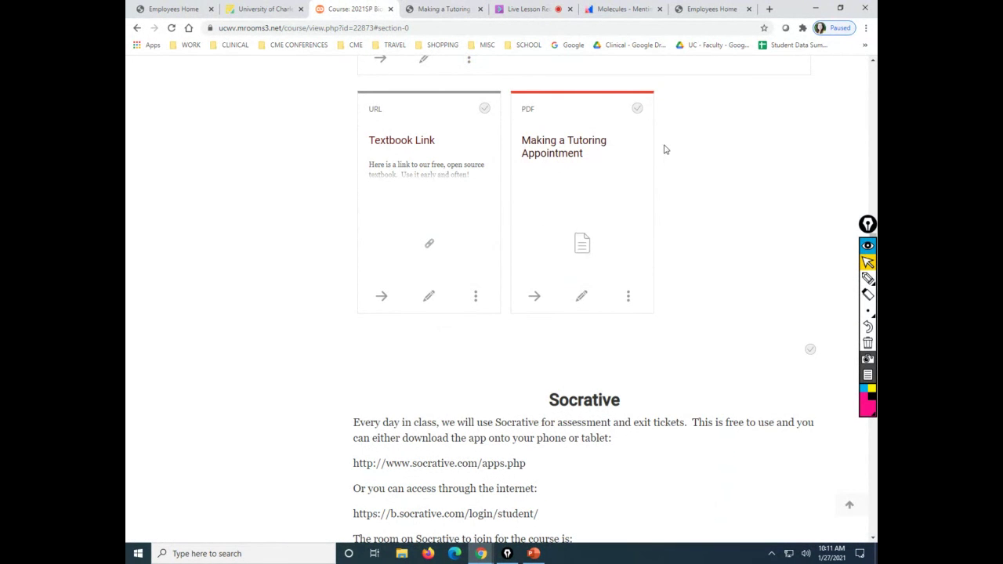
click(458, 9)
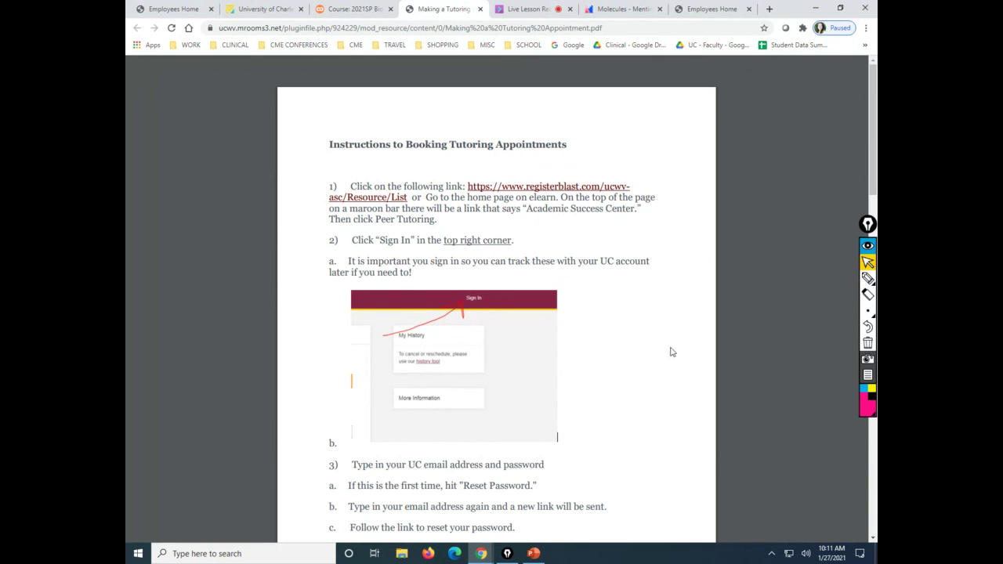
click(604, 191)
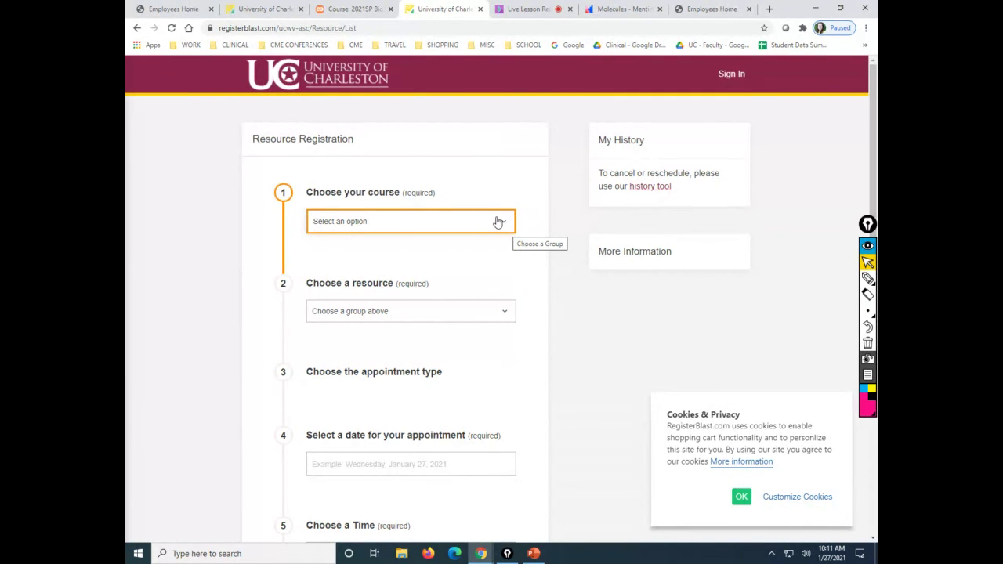
Glance at the Choose your course list unchanged, then close the older duplicate RegisterBlast tab.
click(469, 218)
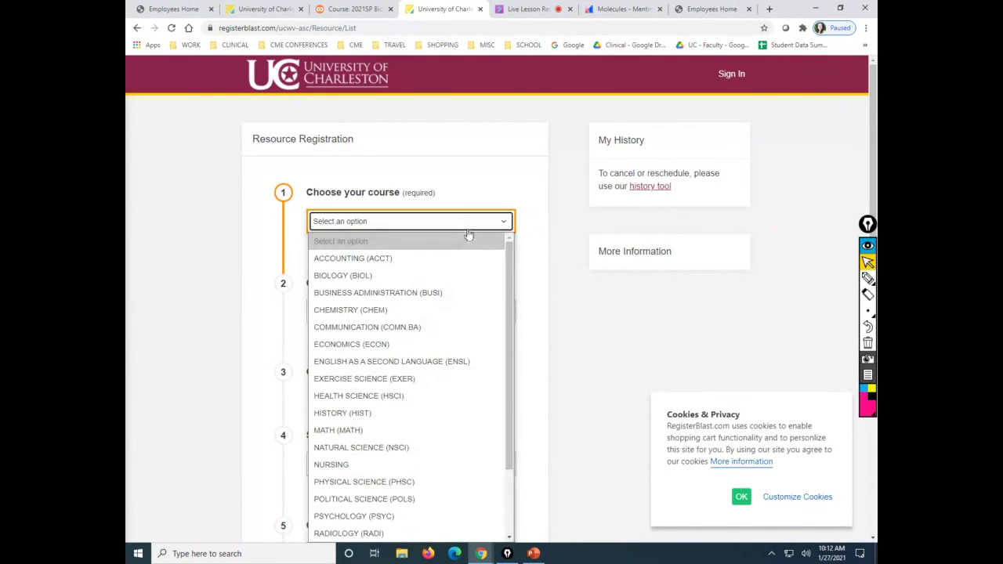
click(436, 17)
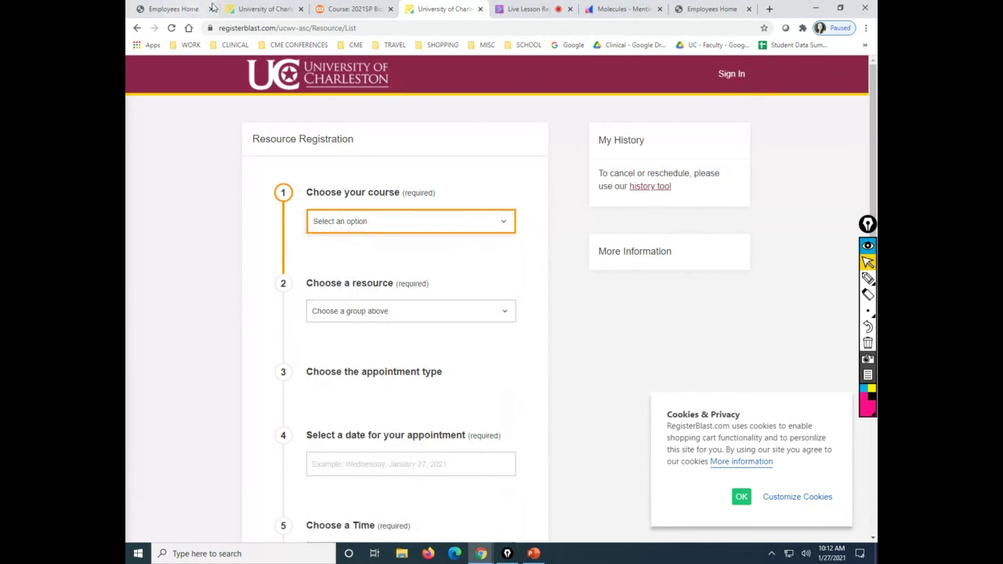
click(296, 11)
click(300, 8)
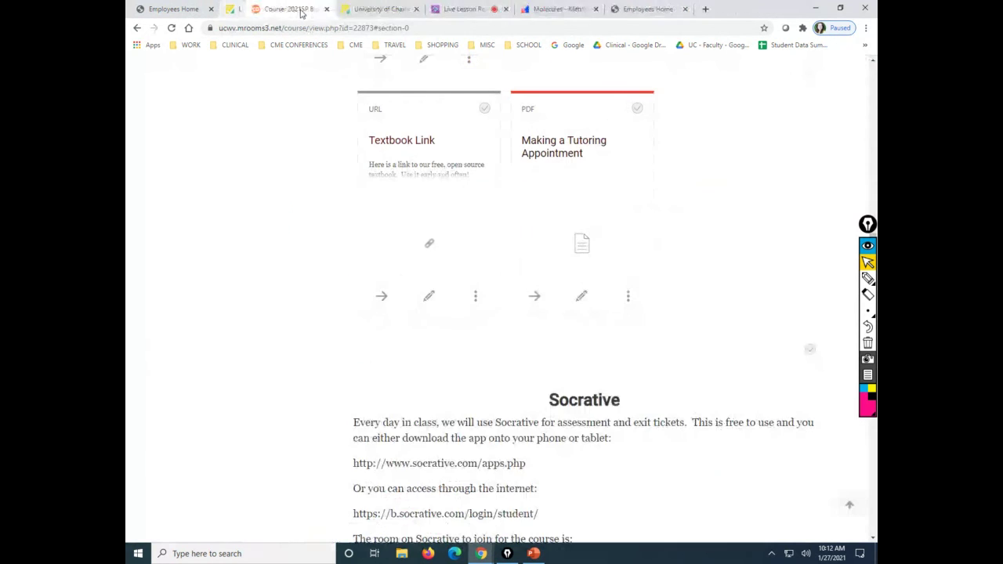
click(352, 8)
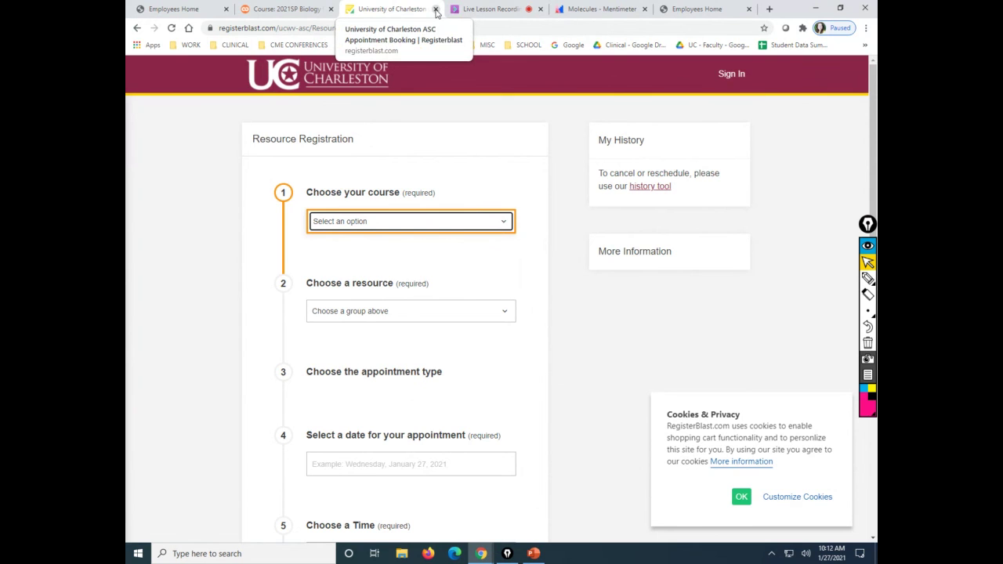
Close the University of Charleston RegisterBlast tab to return to the Live Lesson Recording.
click(436, 9)
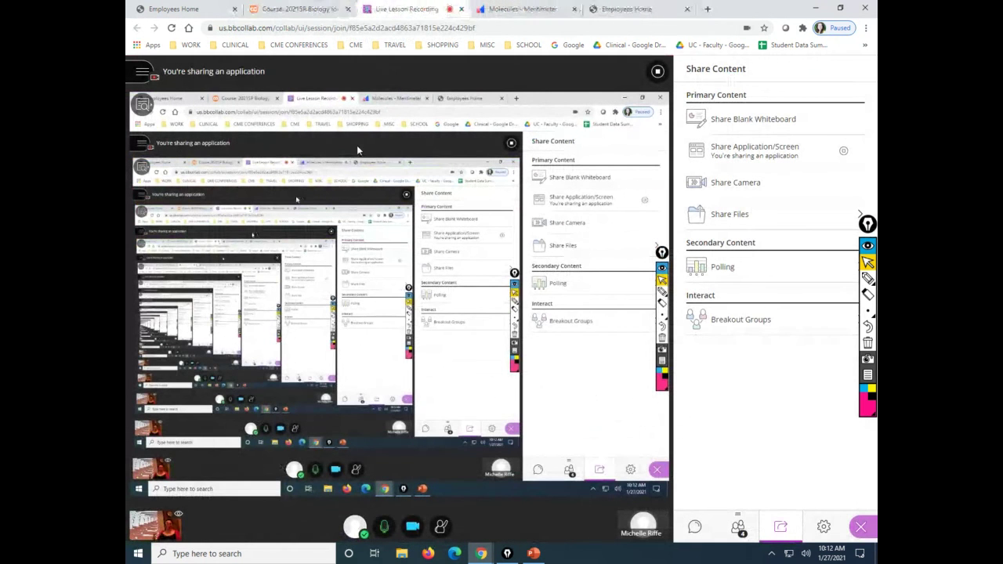